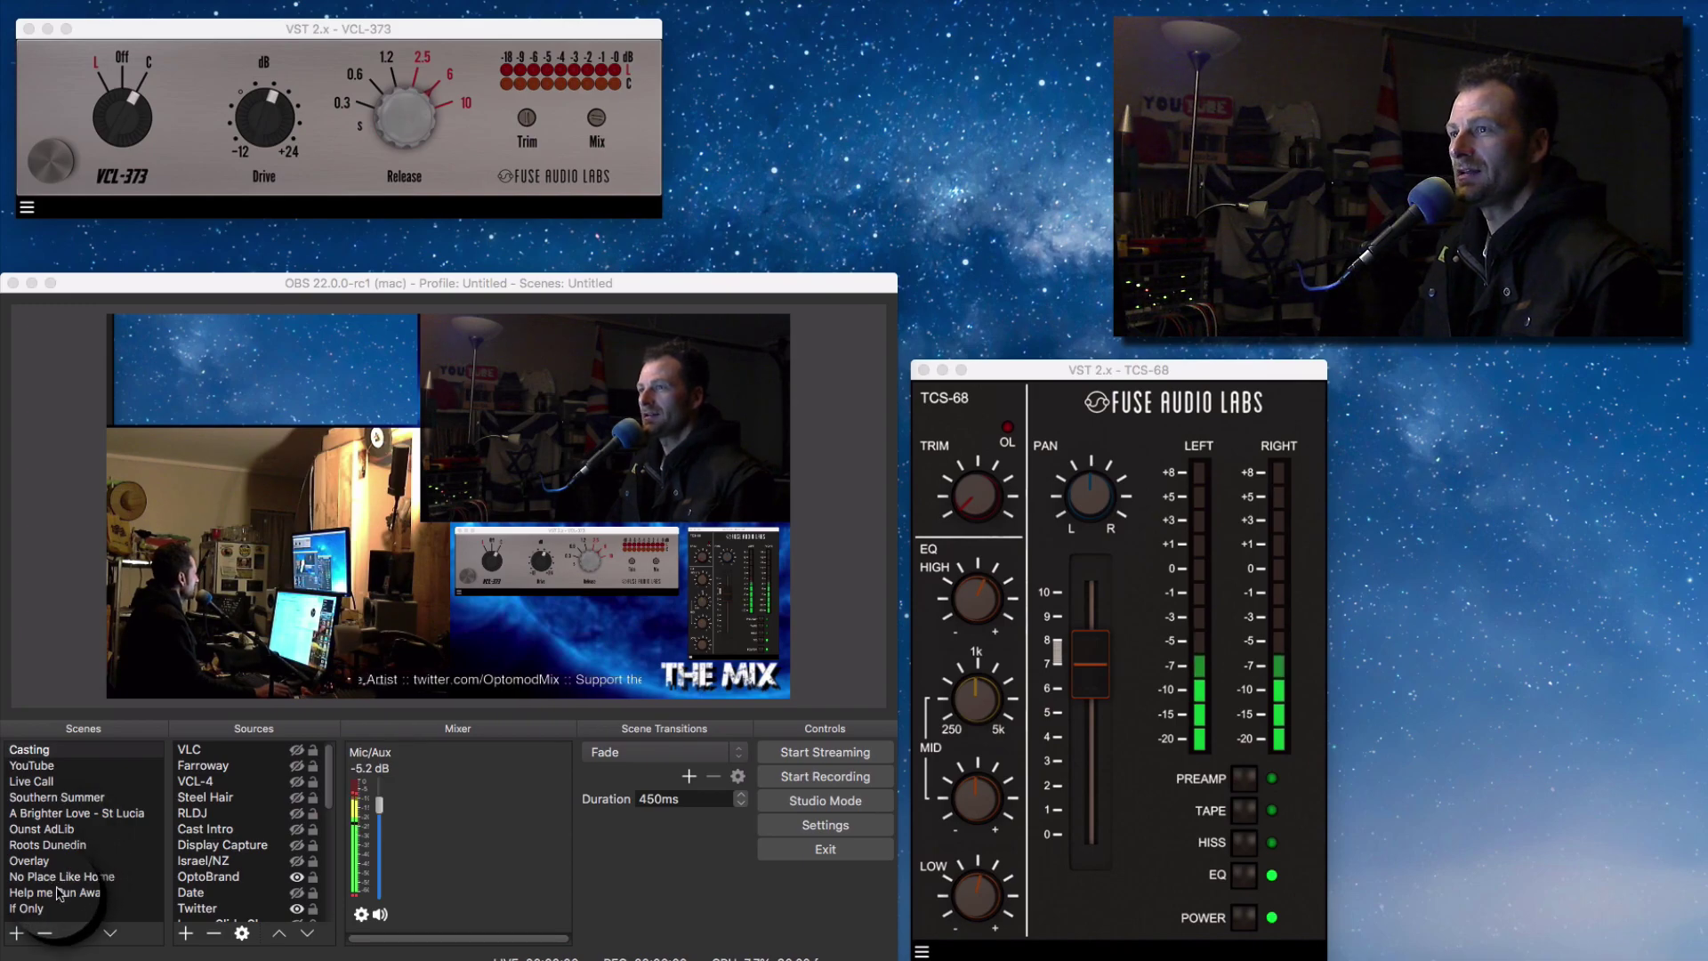
# Try a new scene named 'If Only', dismiss the duplicate-name alert, and select the existing one.
pyautogui.click(16, 937)
pyautogui.write('If On')
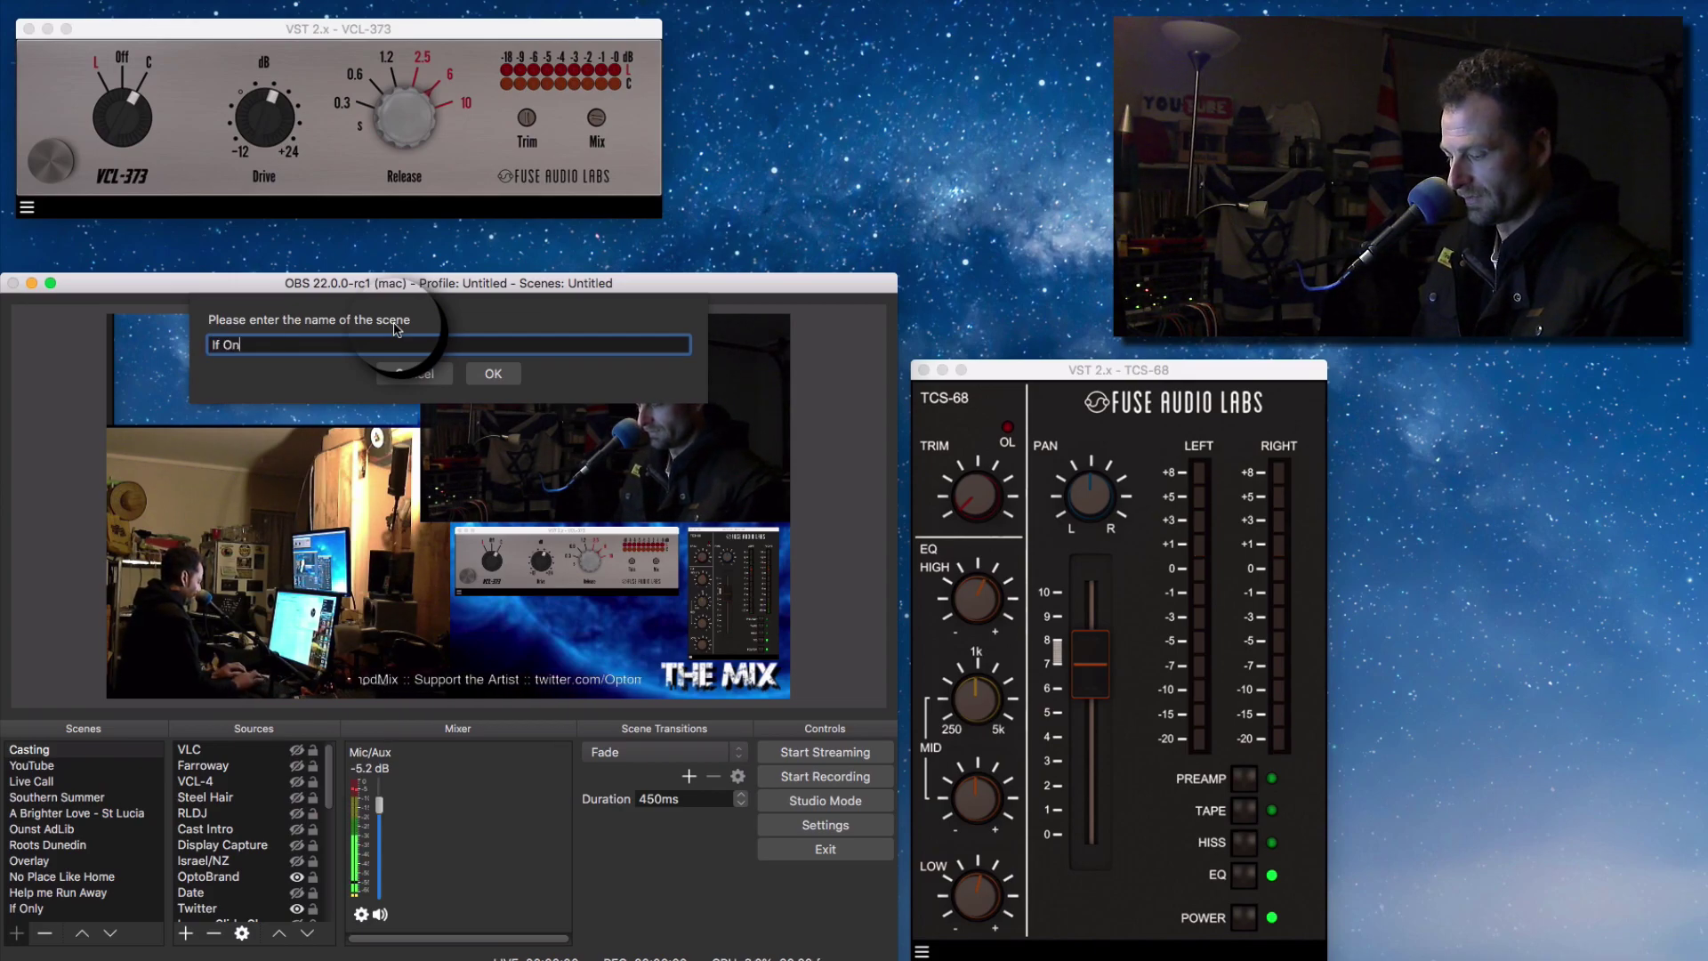
pyautogui.write('ly')
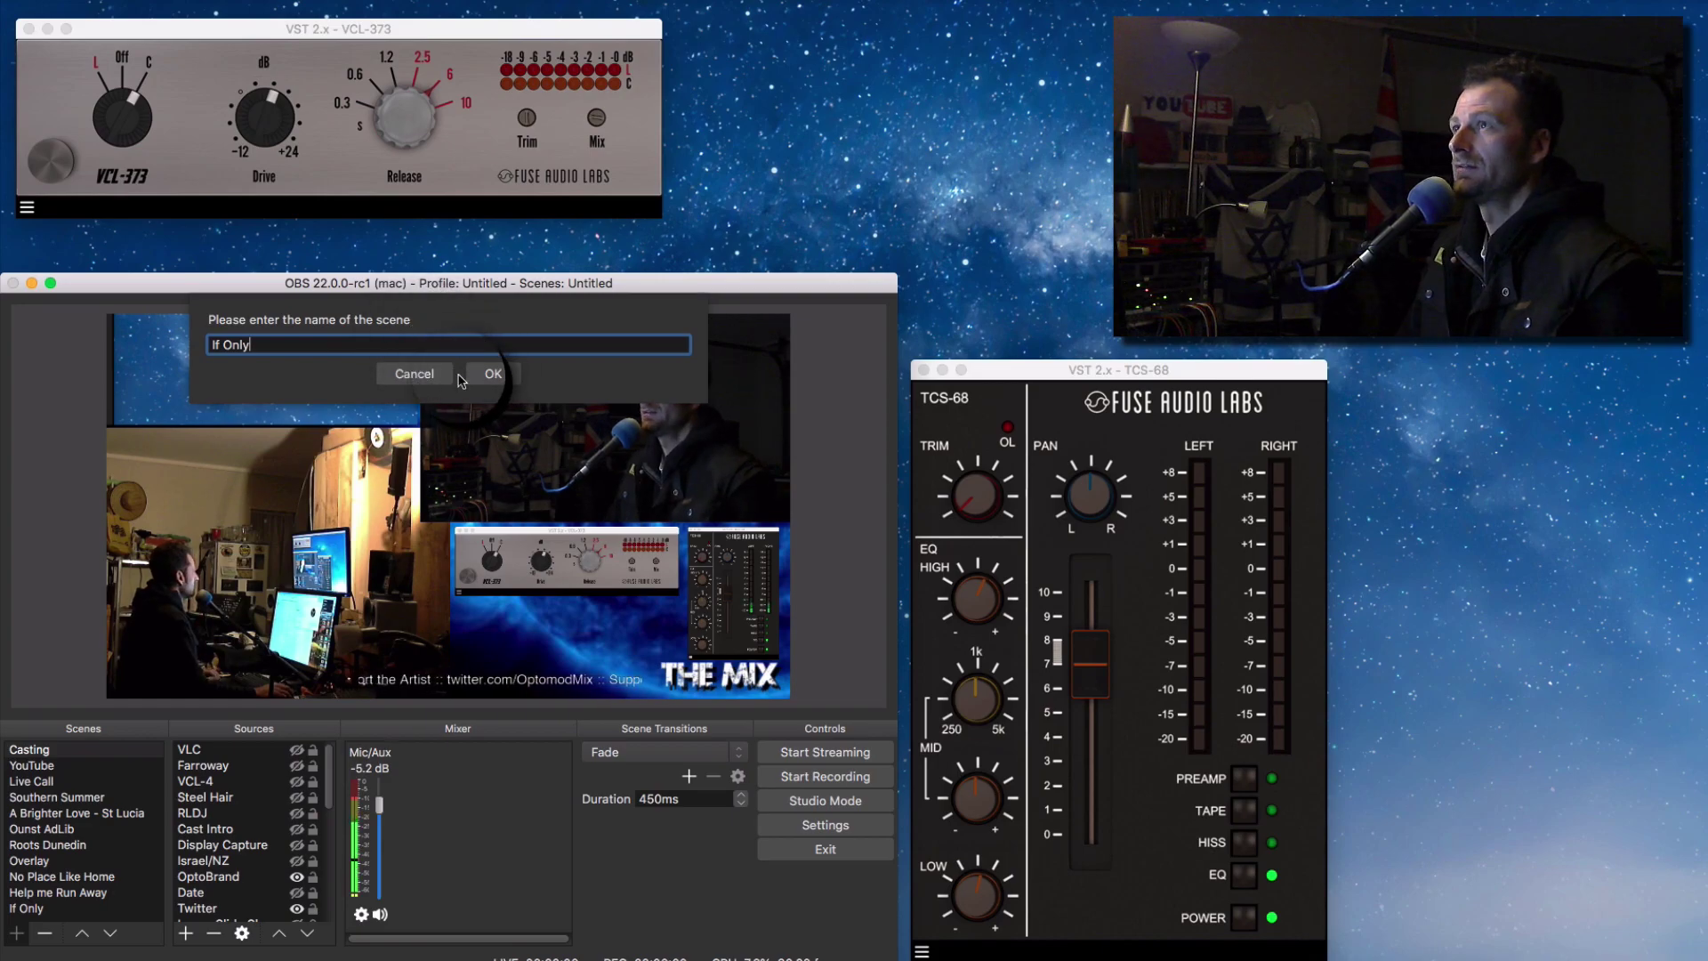
pyautogui.click(488, 375)
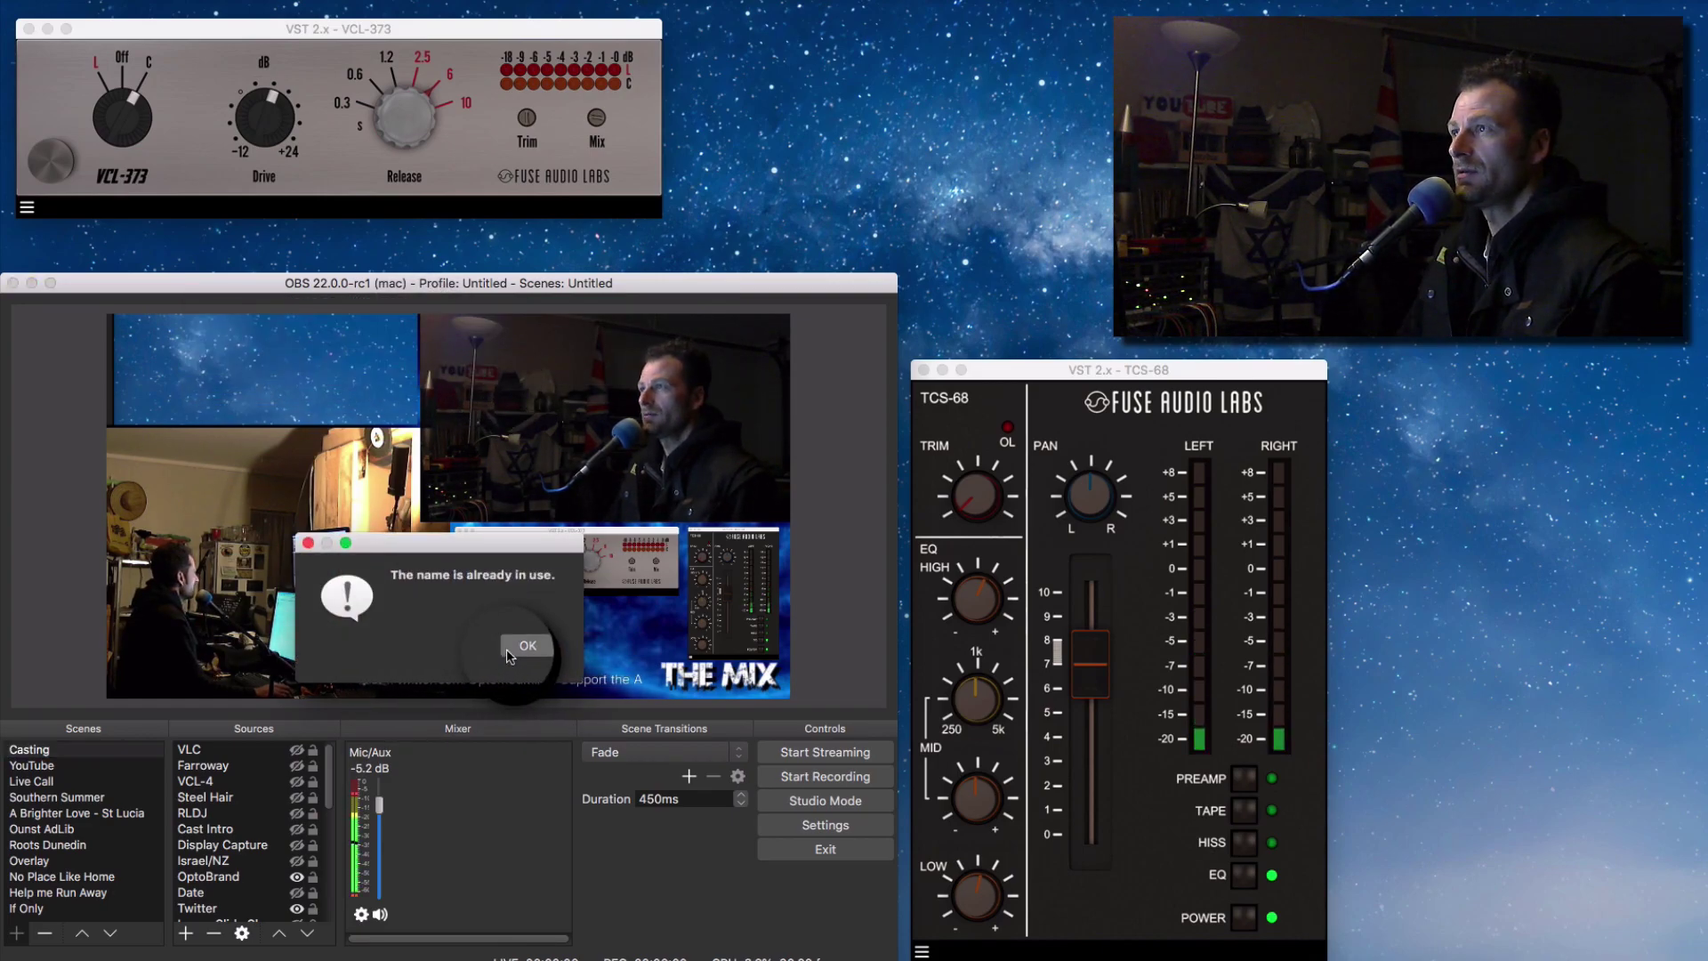
pyautogui.click(521, 650)
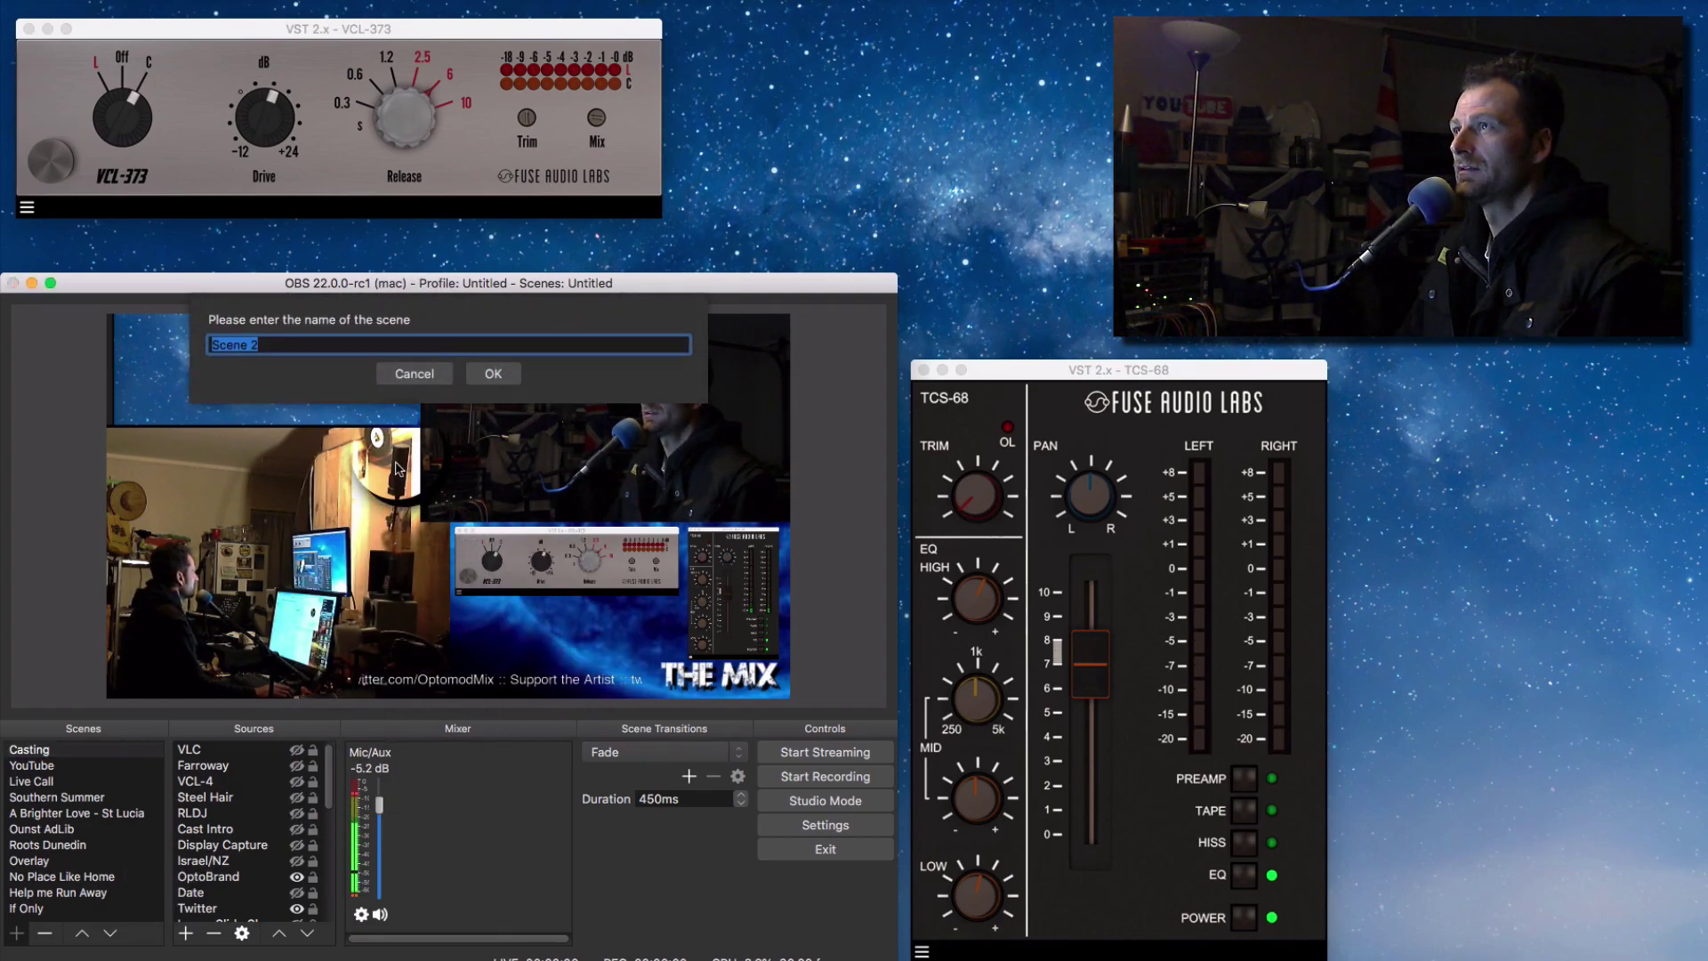
pyautogui.click(408, 365)
pyautogui.click(53, 907)
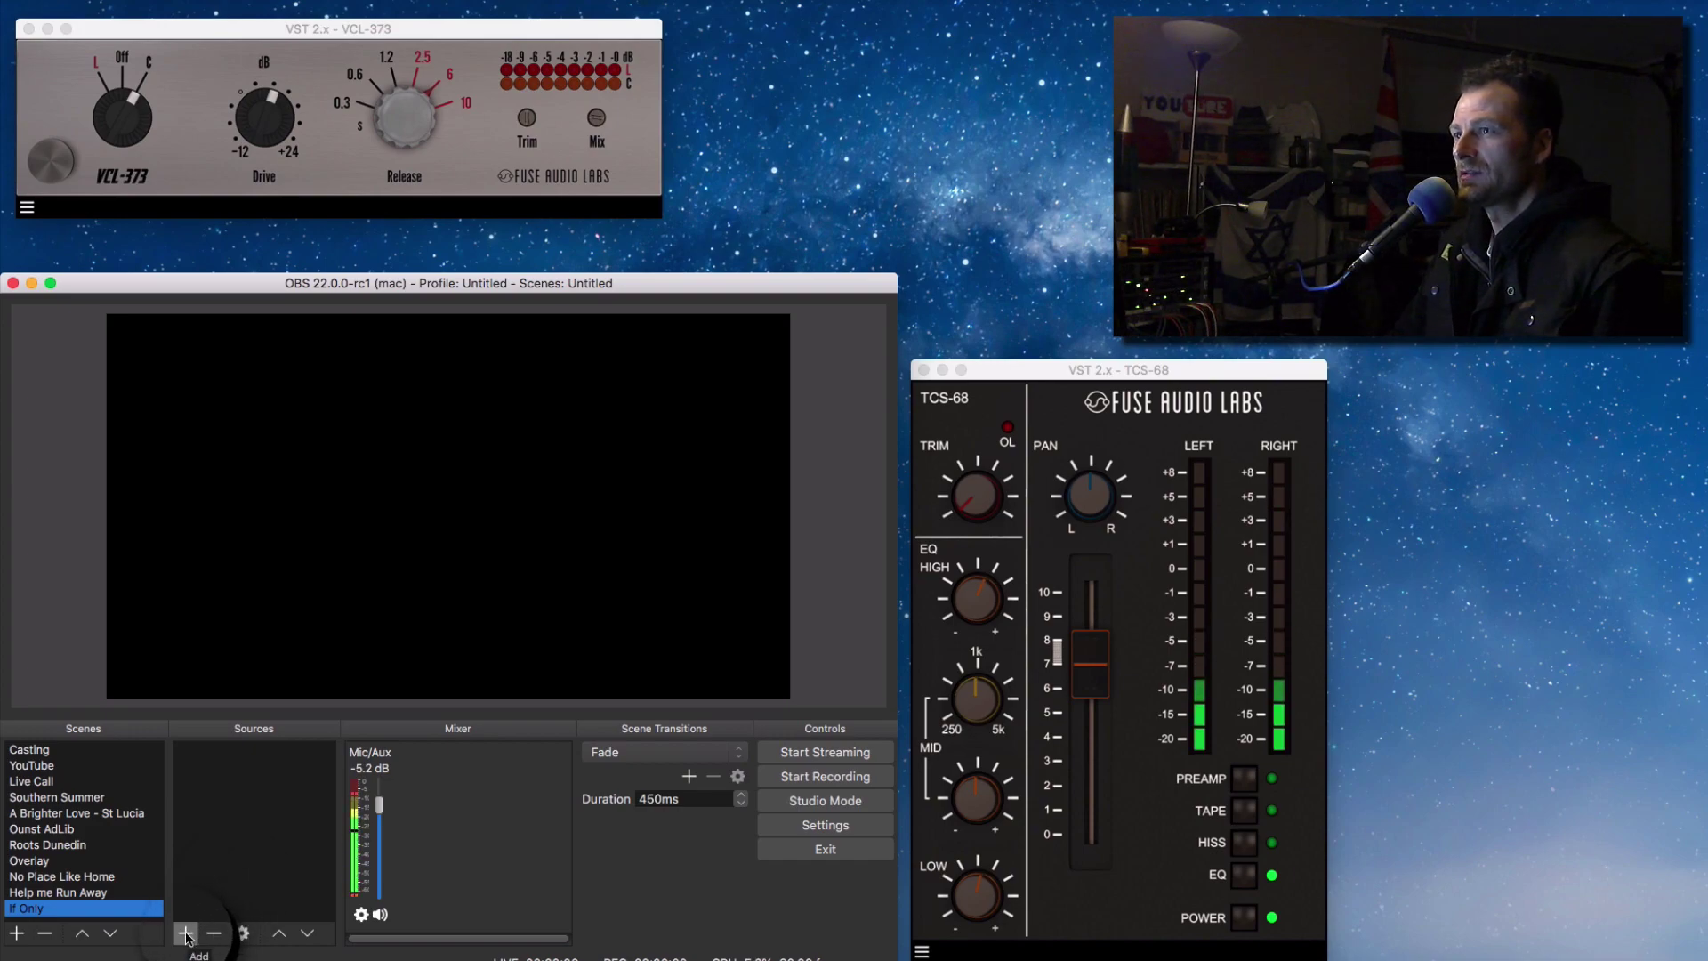
# Create a Media Source called 'Teeks', bringing up its Properties dialog.
pyautogui.click(188, 934)
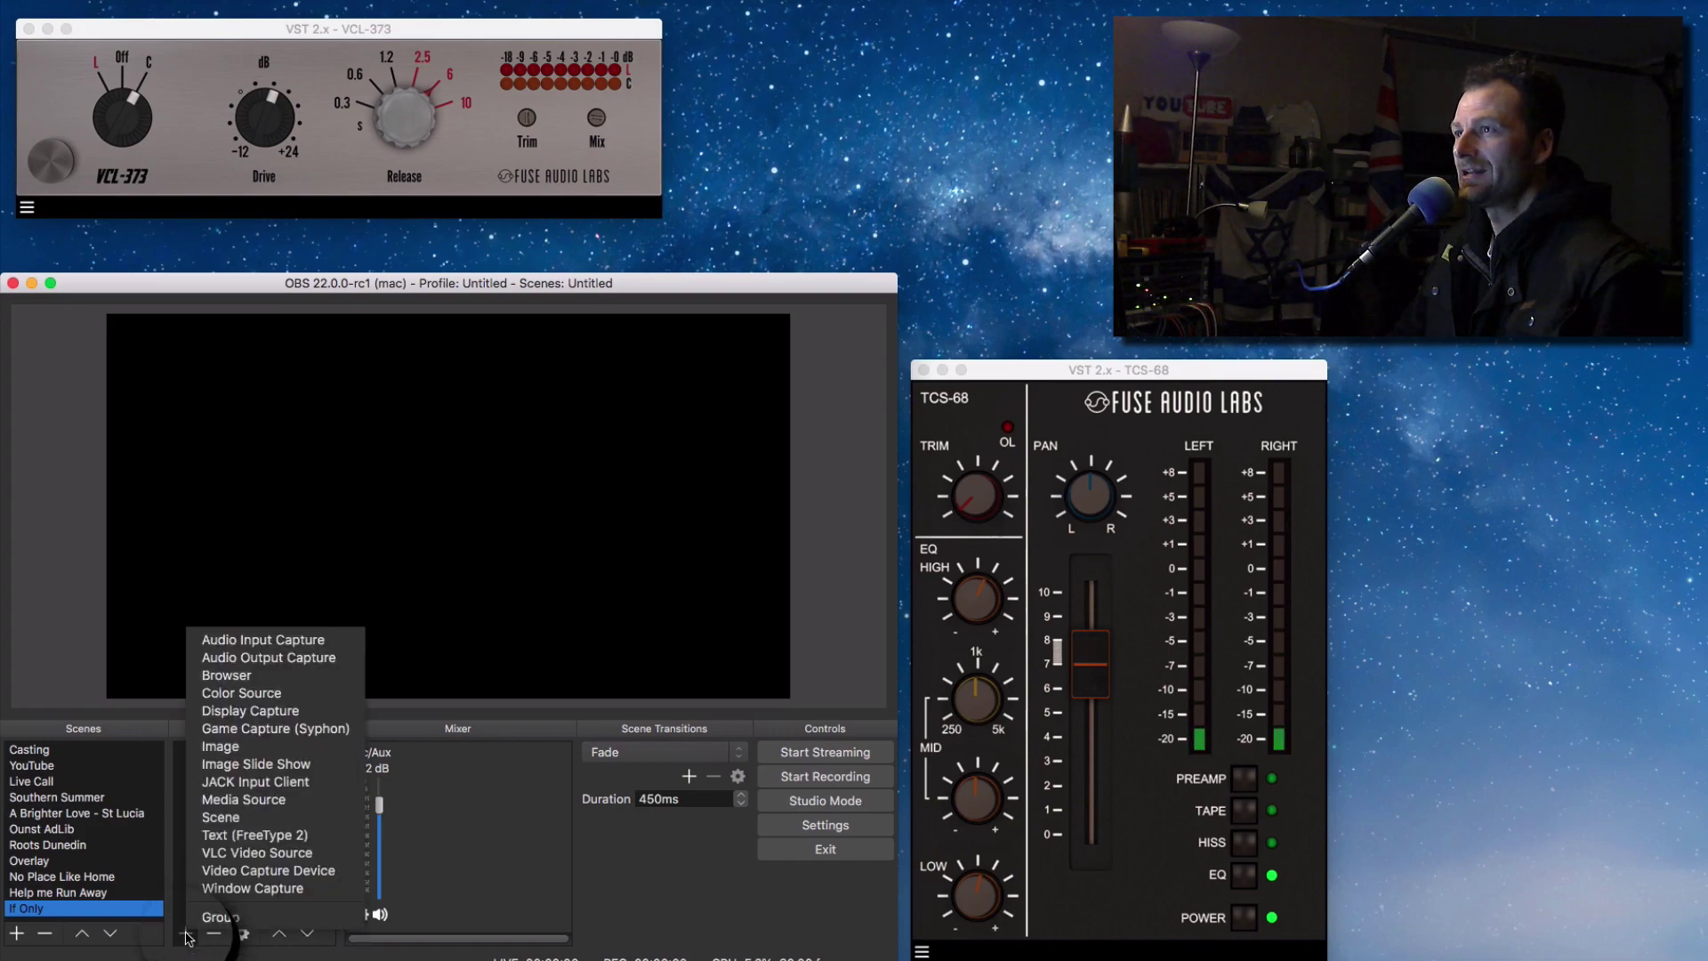
pyautogui.click(244, 799)
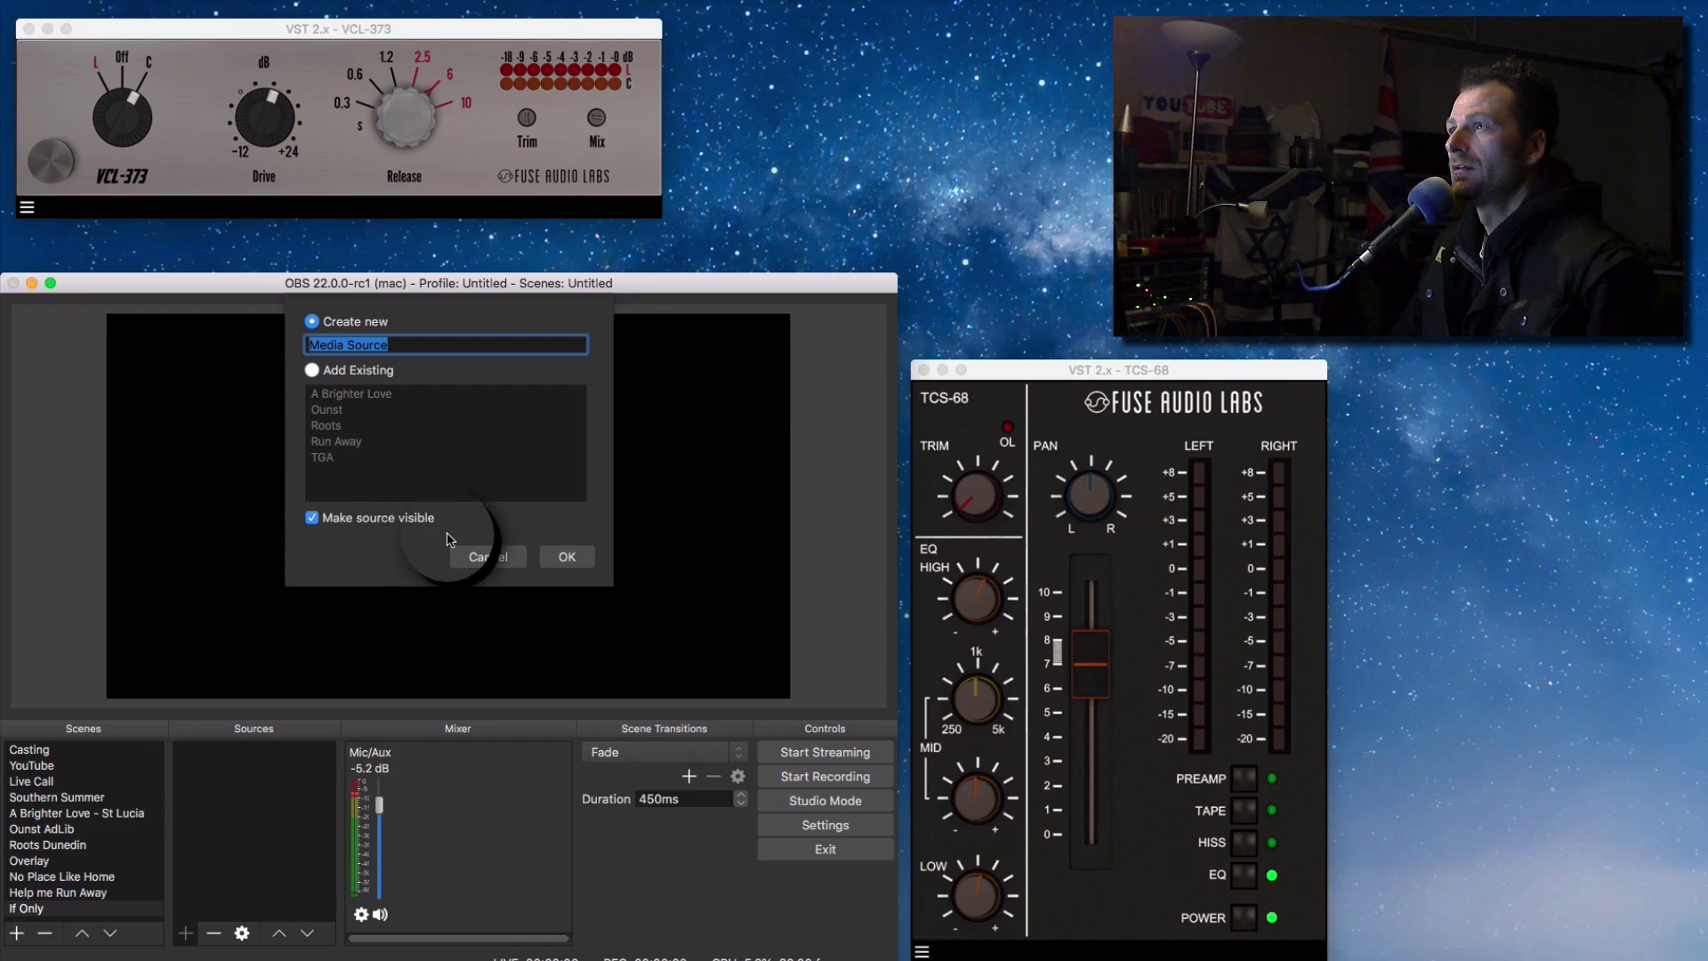
pyautogui.write('T')
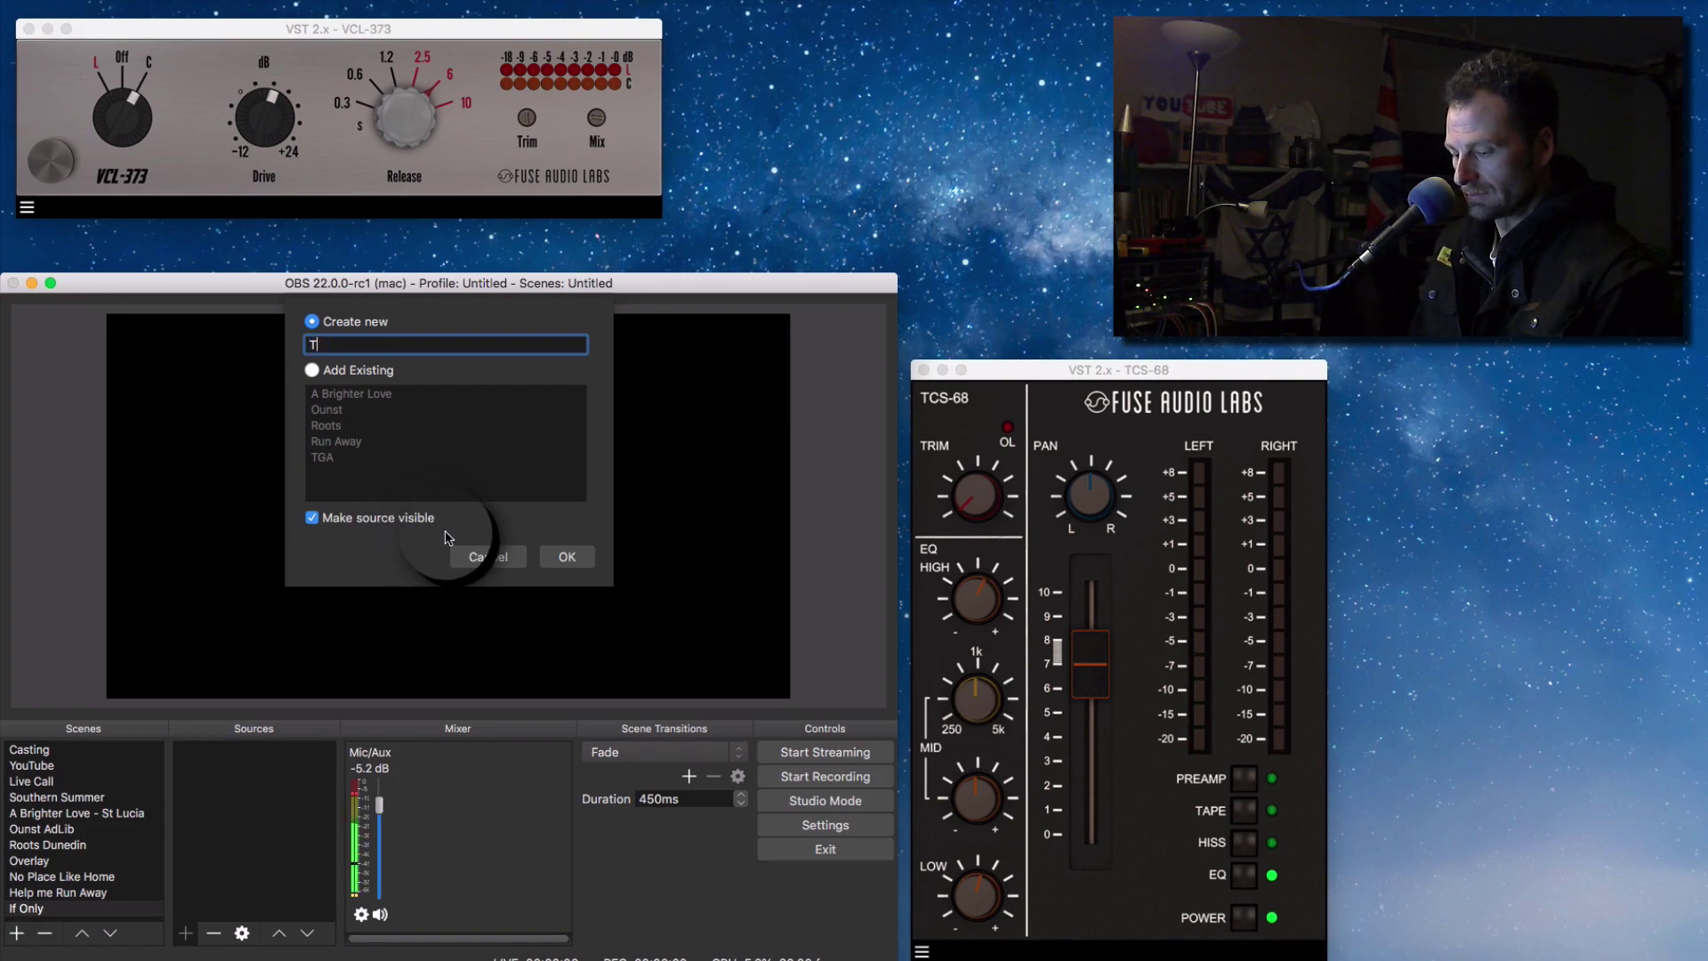
pyautogui.write('eeks')
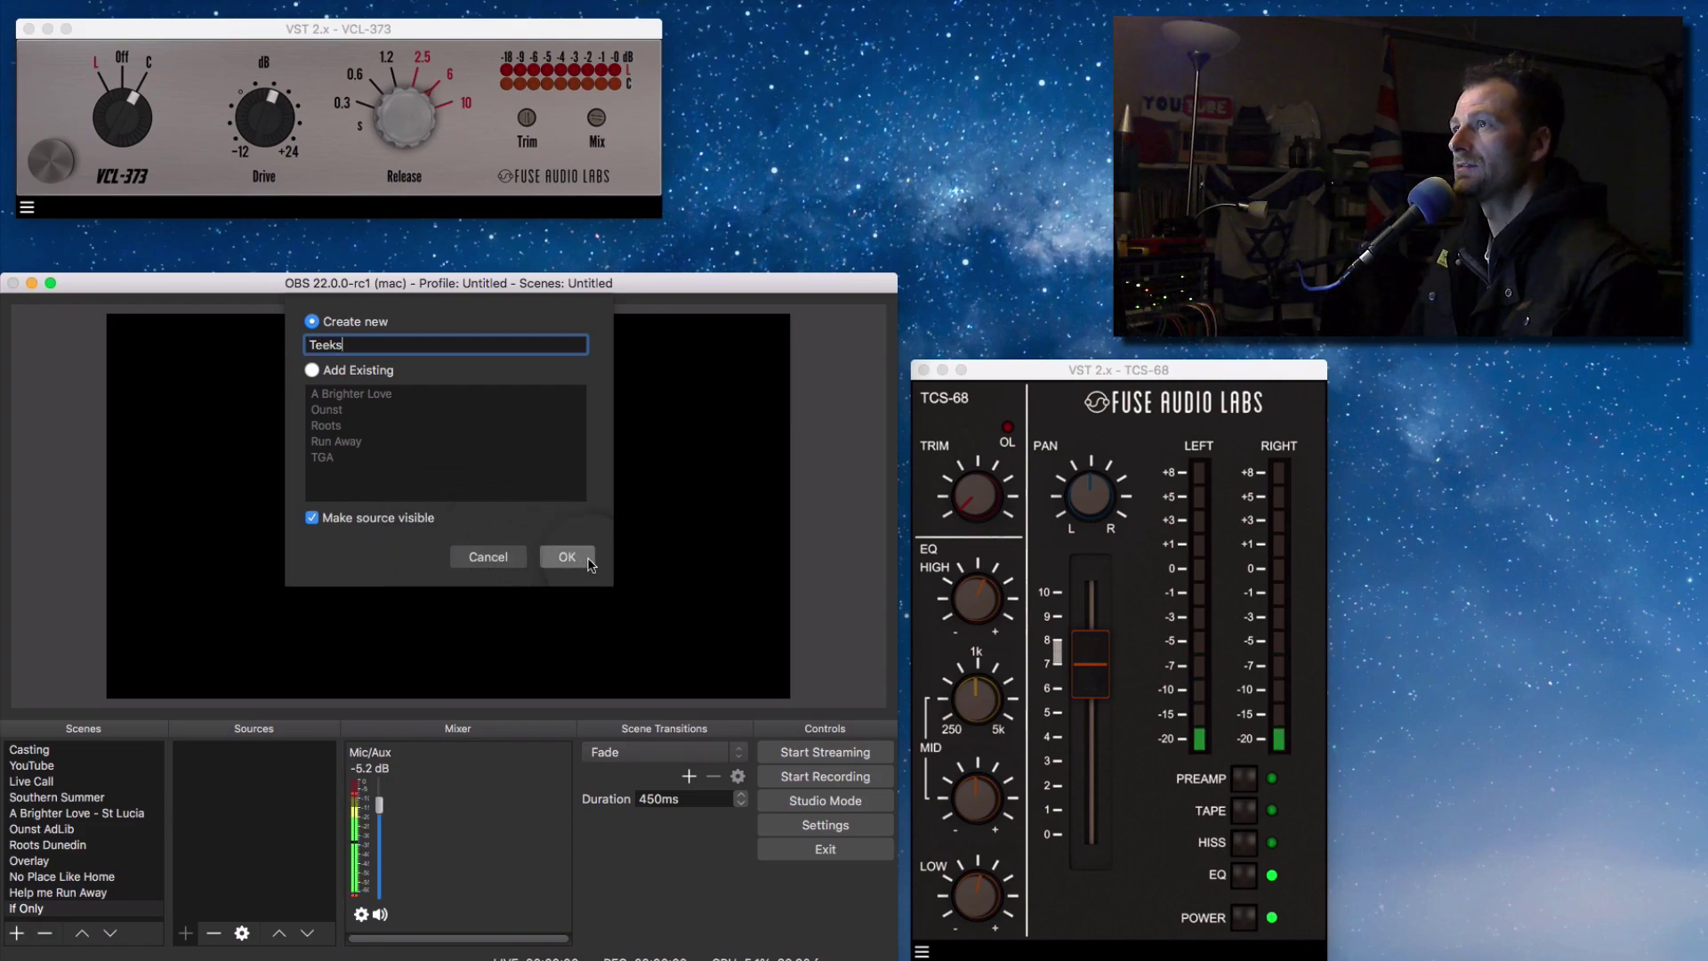
pyautogui.click(583, 560)
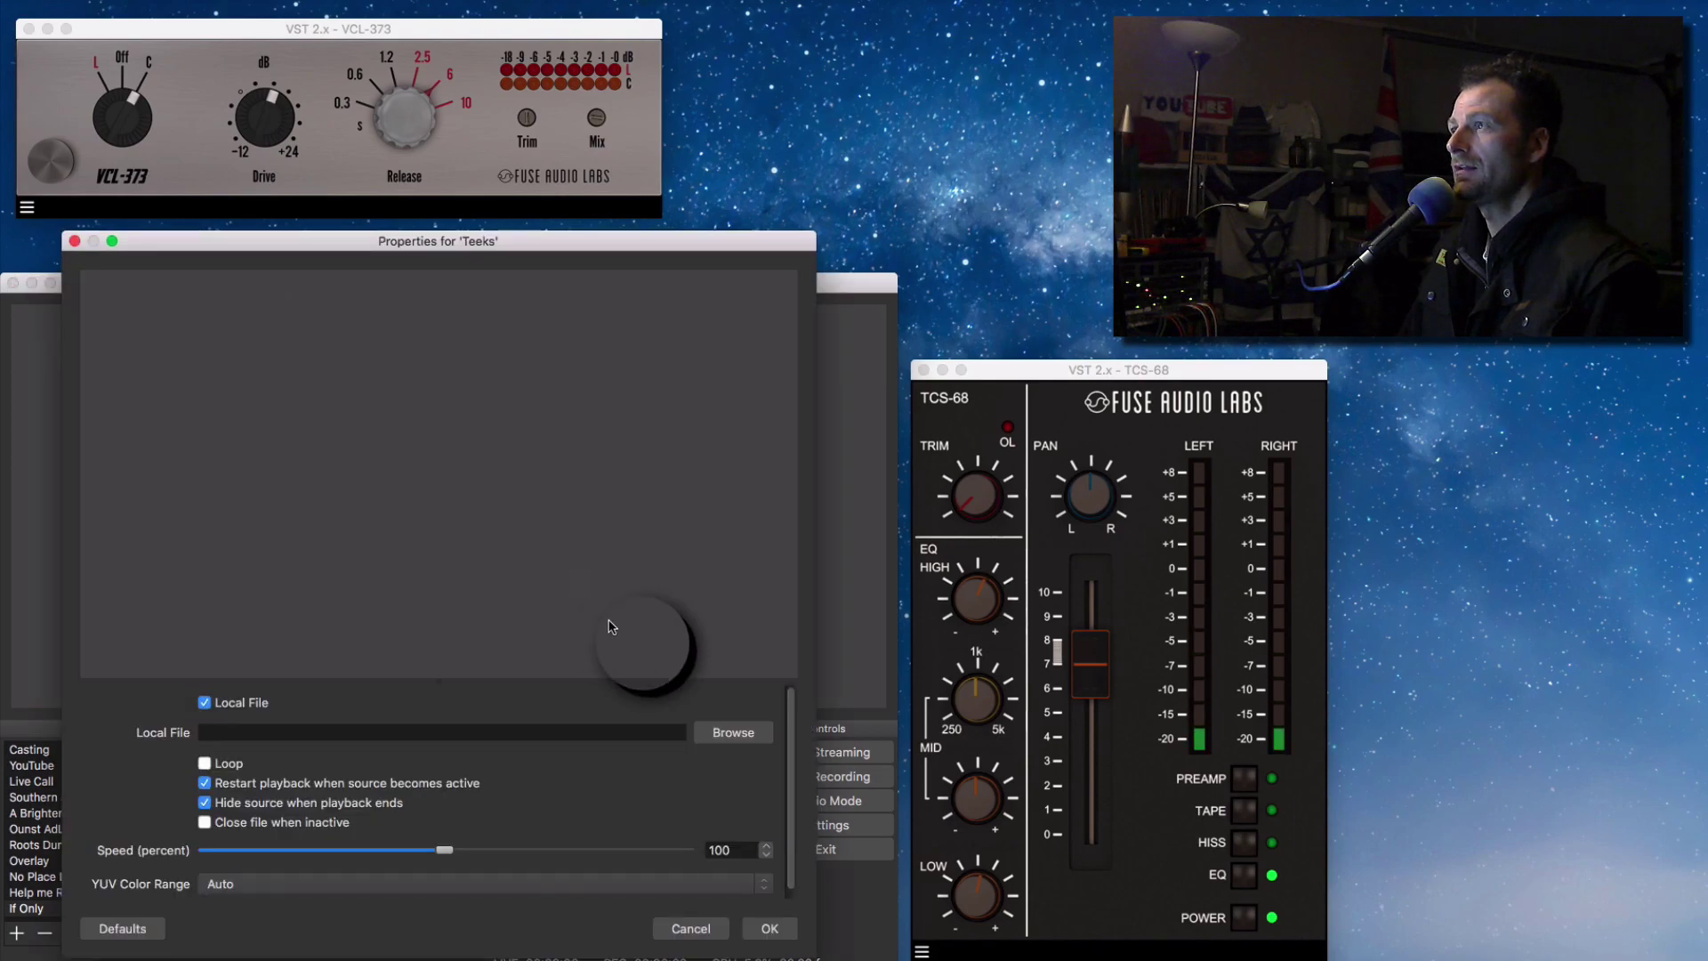
# Choose TOSH 250 > Video > Music Videos > 'TEEKS - If Only (Official Video).mp4' as Teeks' file.
pyautogui.click(732, 734)
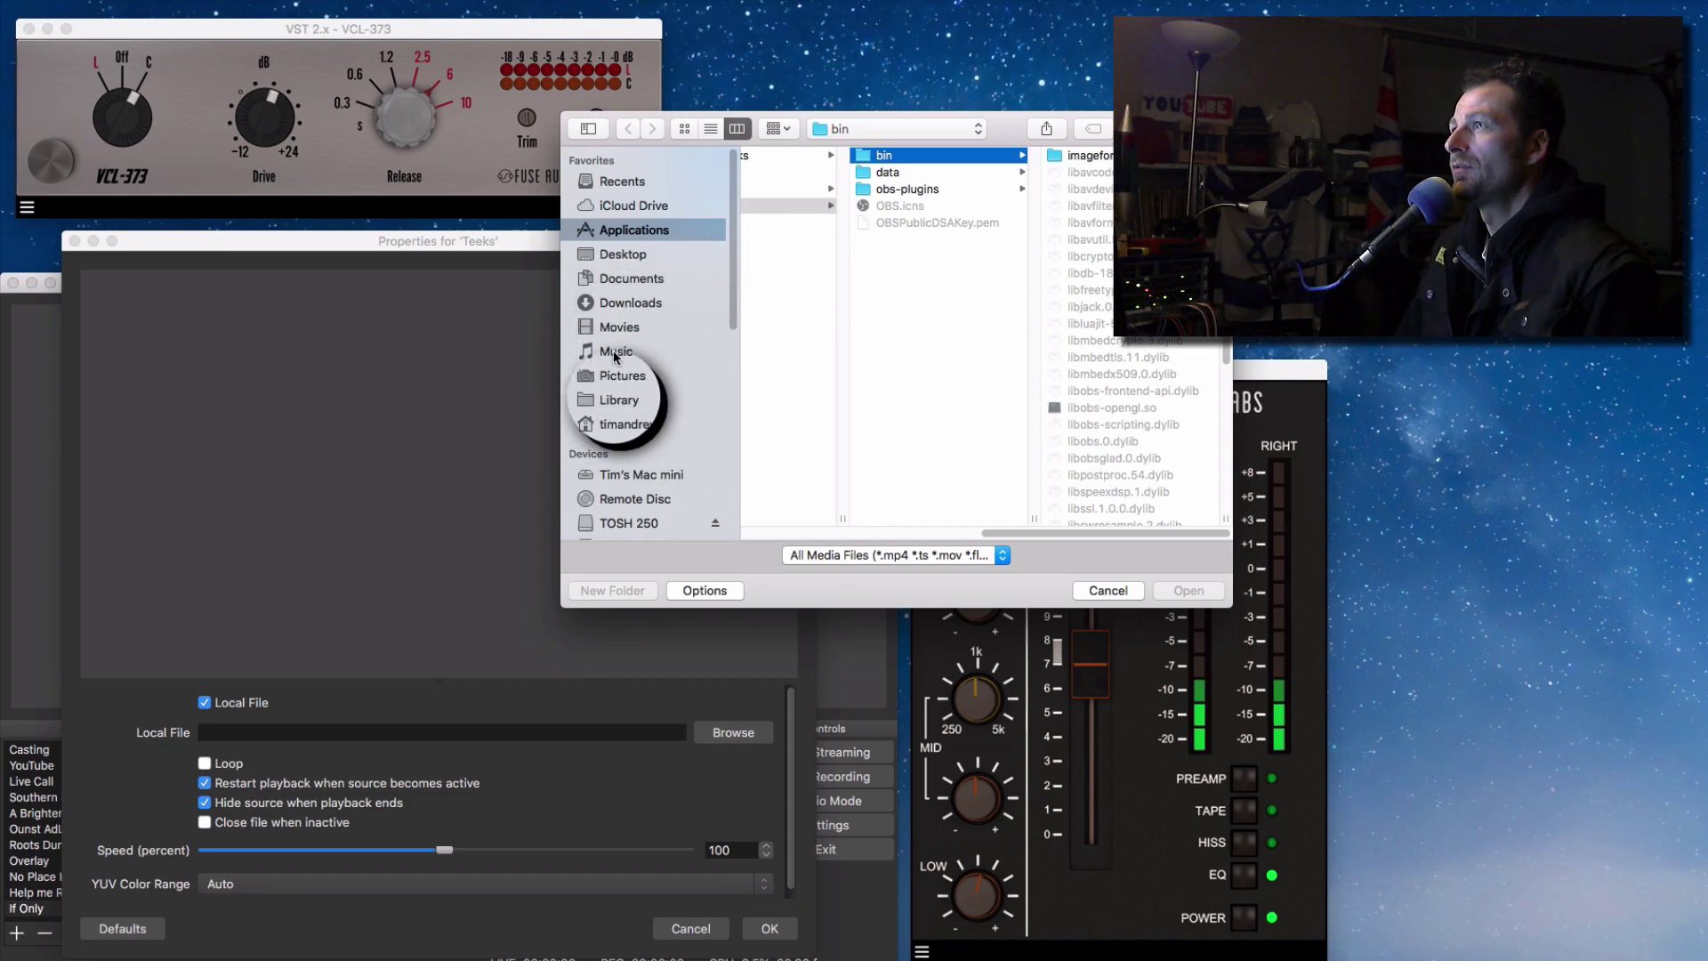
pyautogui.scroll(-5, 636, 483)
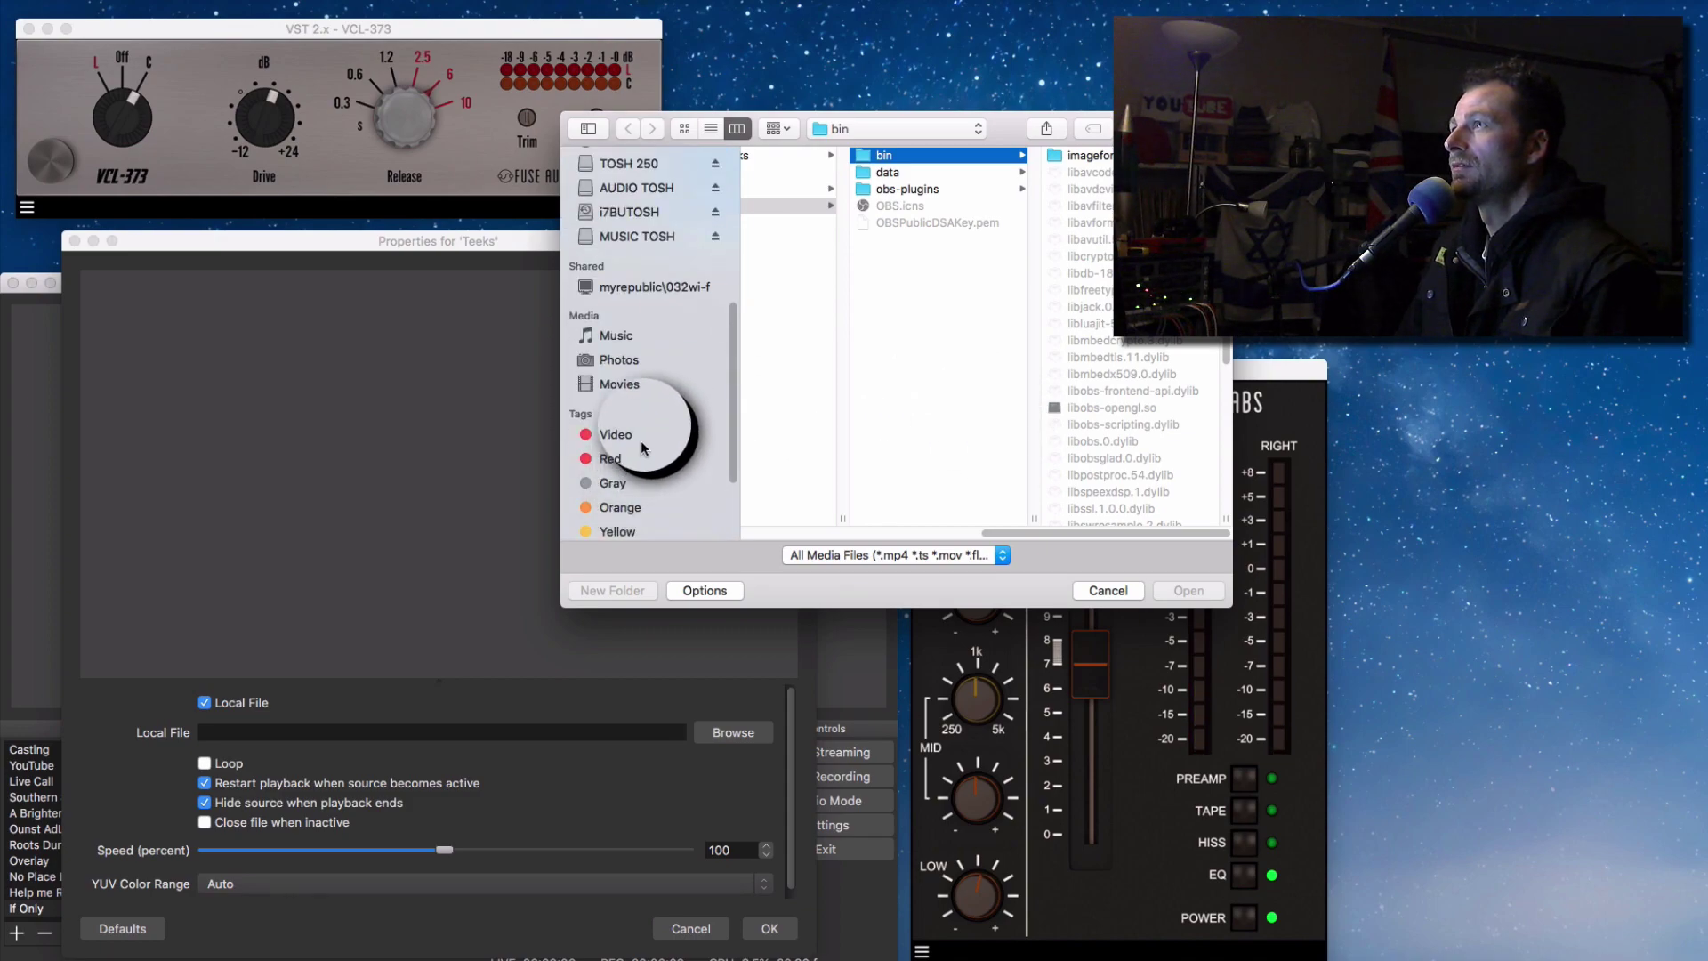
pyautogui.click(630, 165)
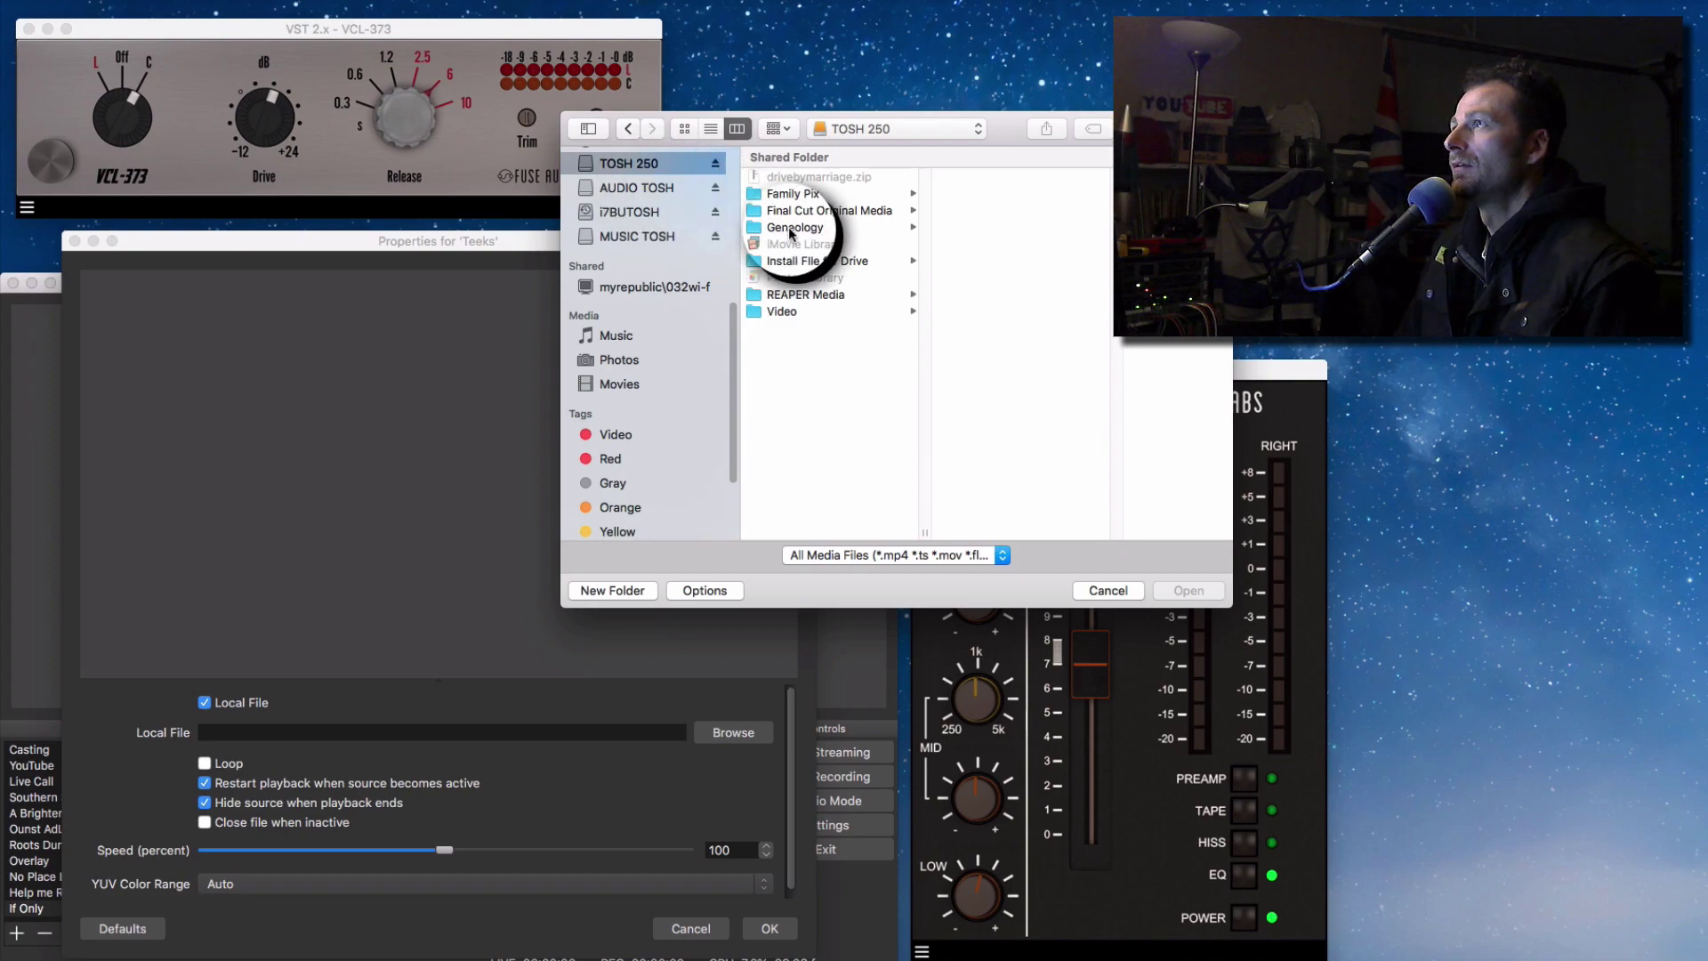
pyautogui.click(795, 310)
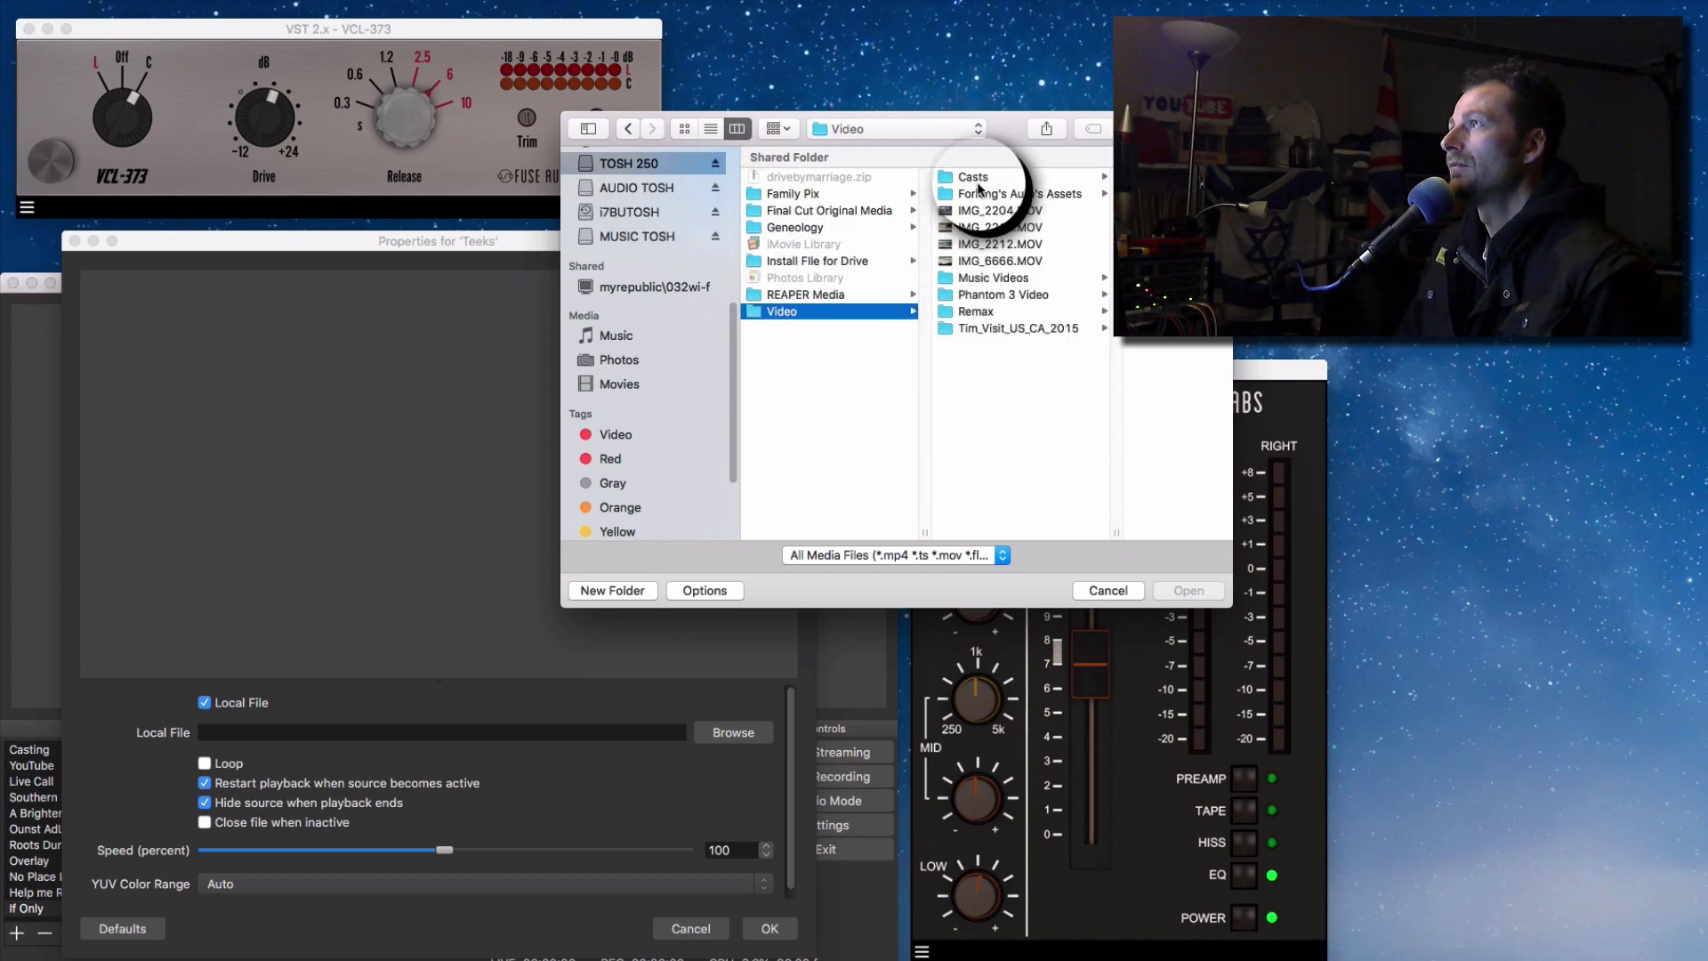
pyautogui.click(987, 279)
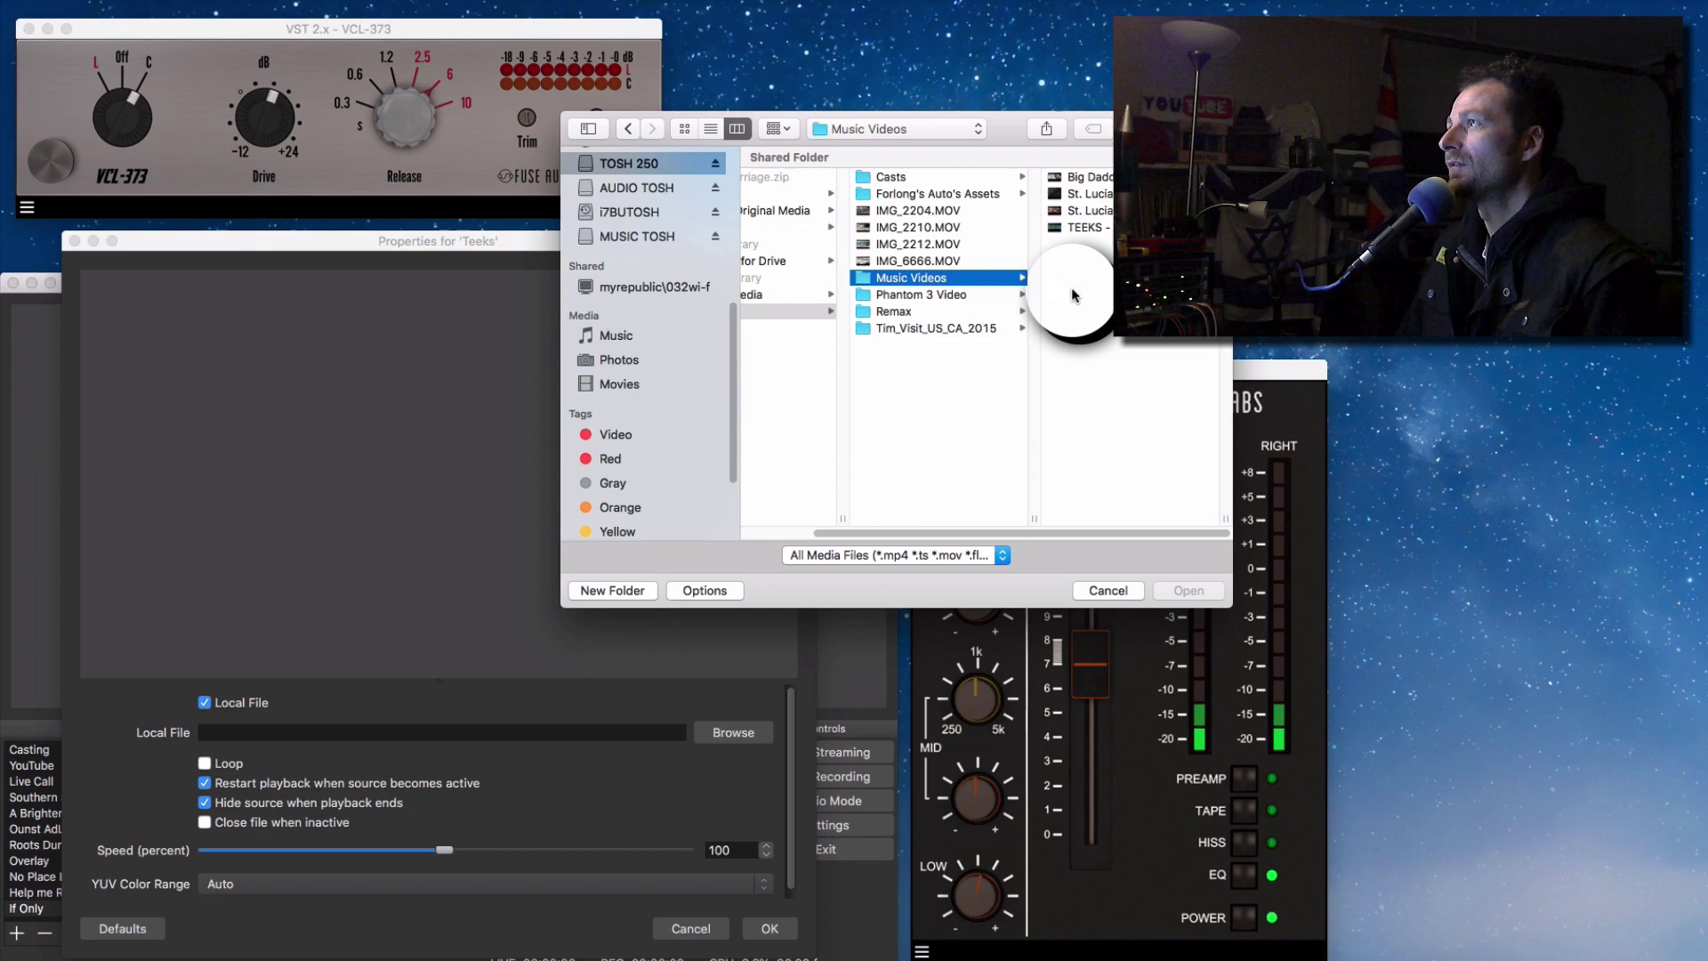
pyautogui.click(1086, 227)
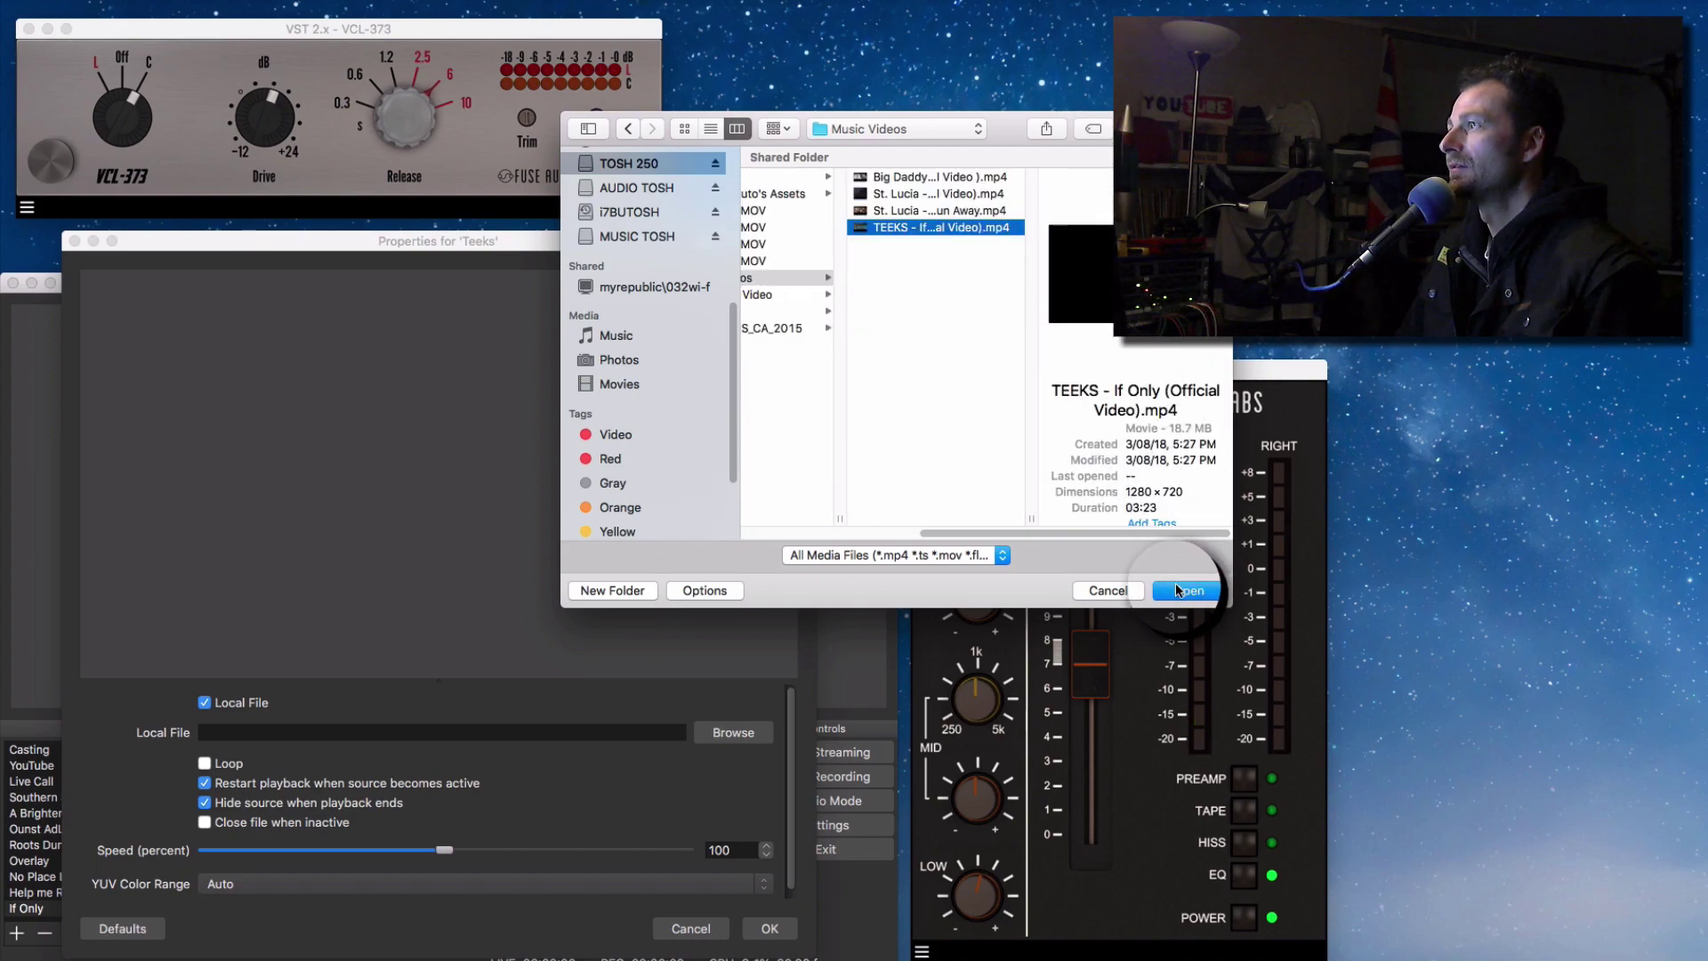
pyautogui.click(1184, 590)
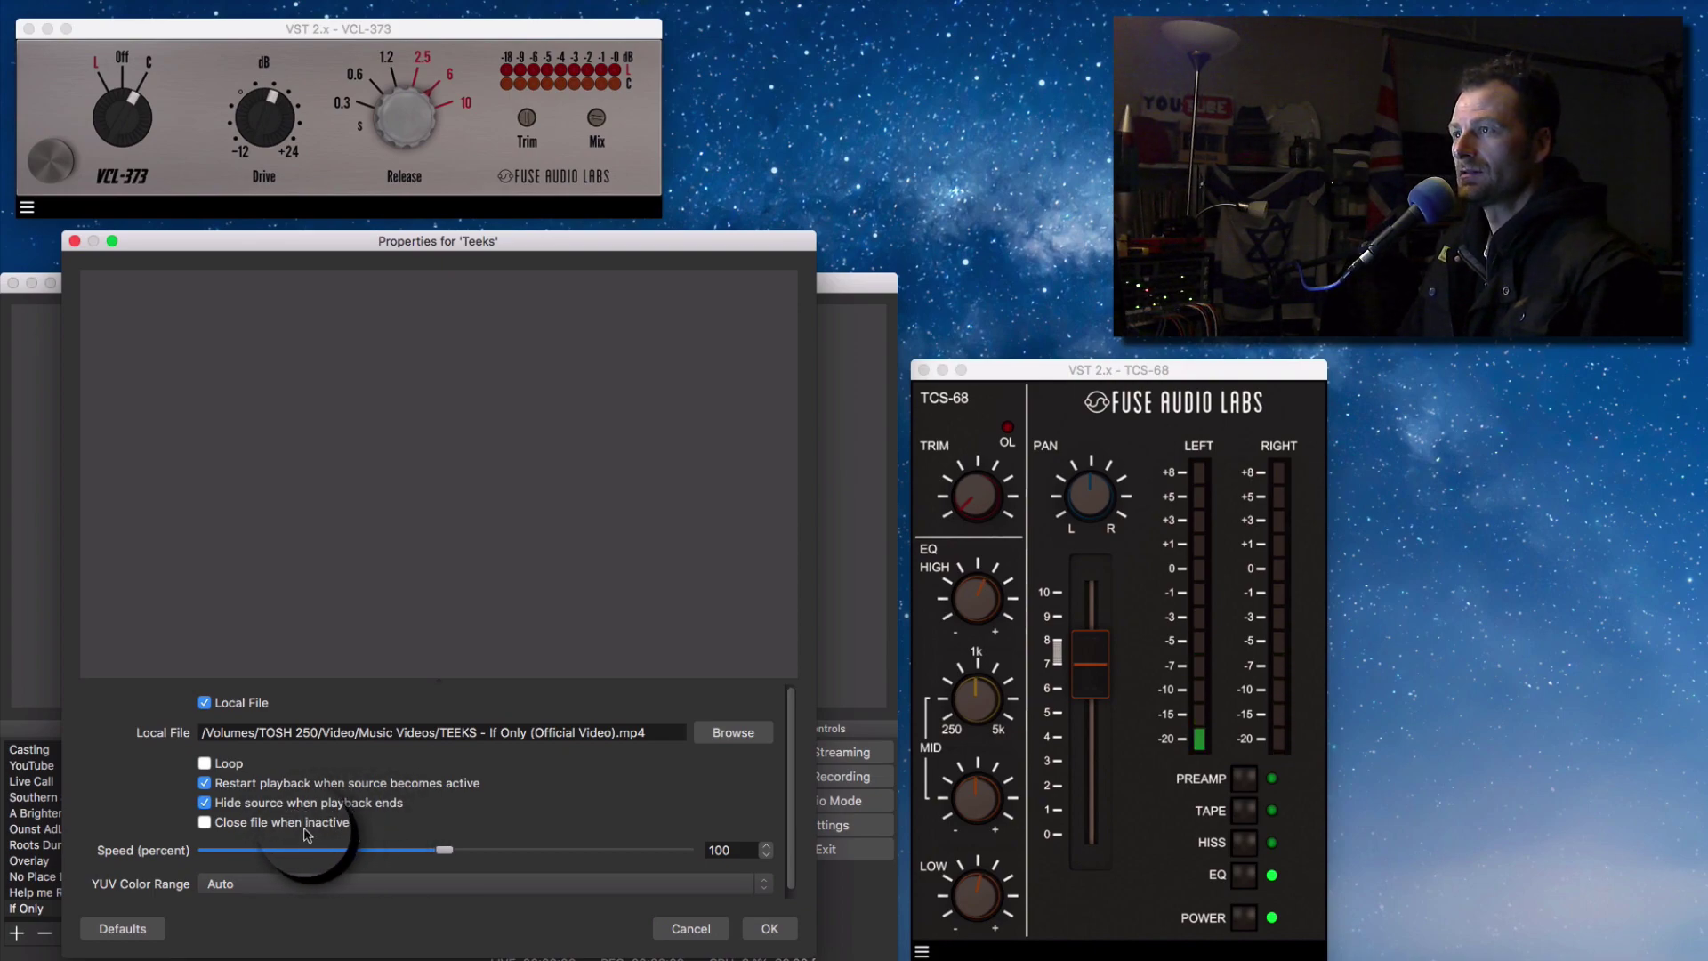
# Confirm the Teeks media settings and bring up the Teeks audio options in the Mixer.
pyautogui.click(786, 929)
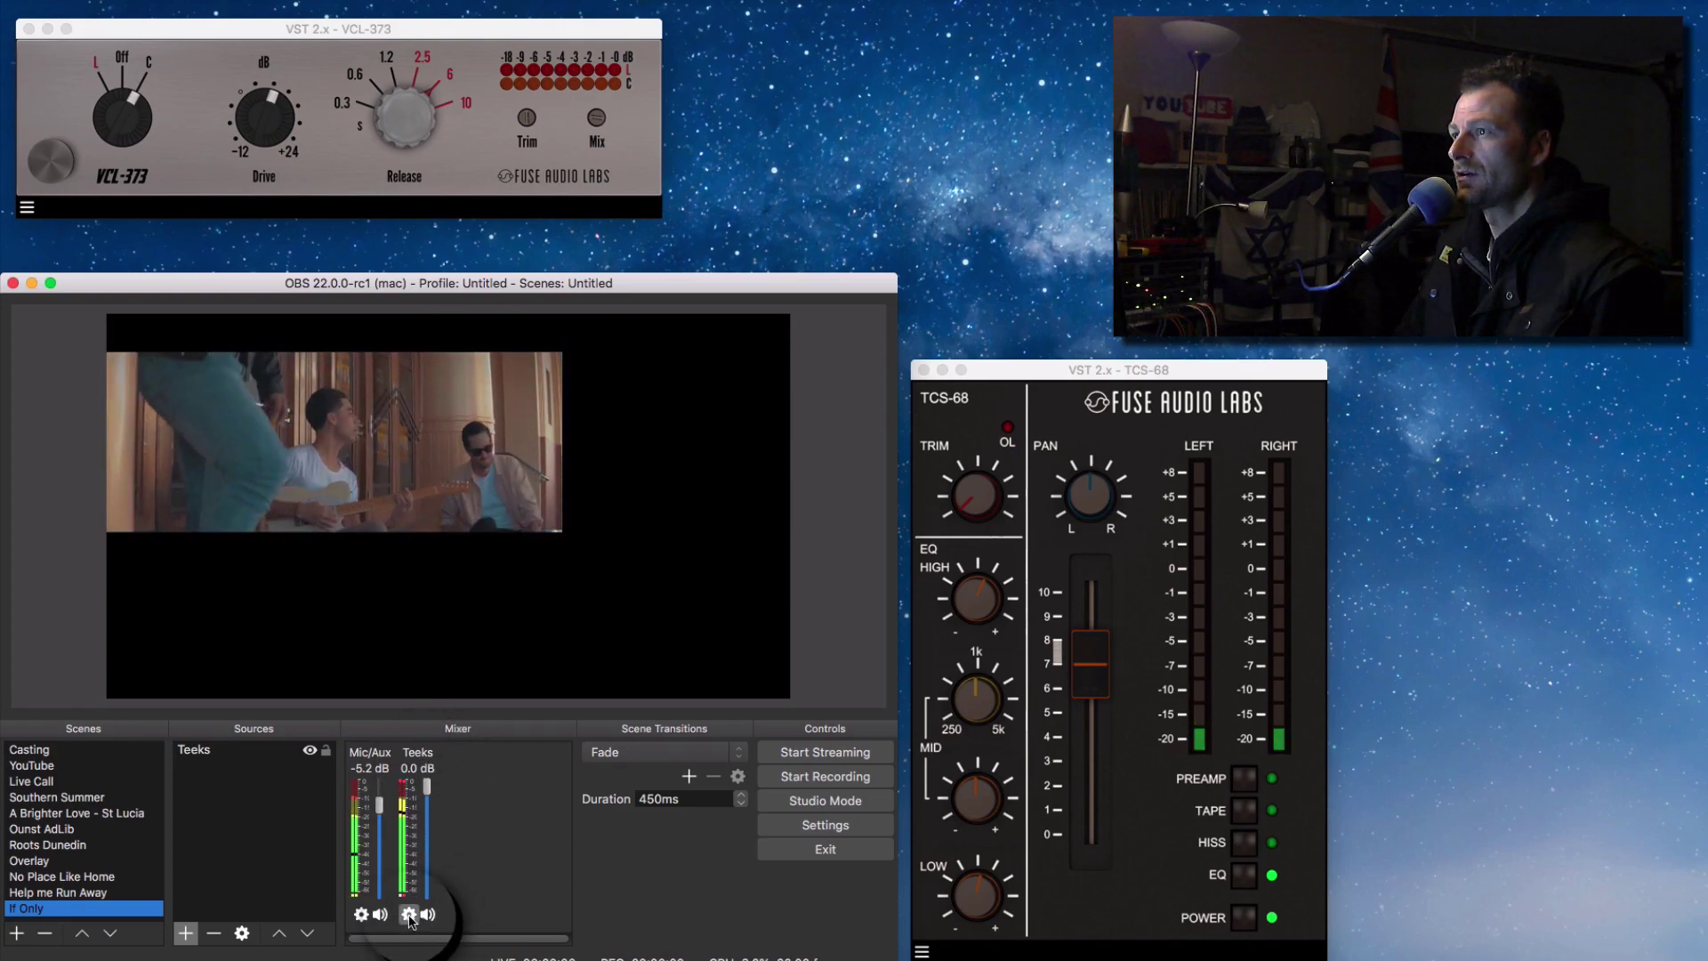
pyautogui.click(410, 915)
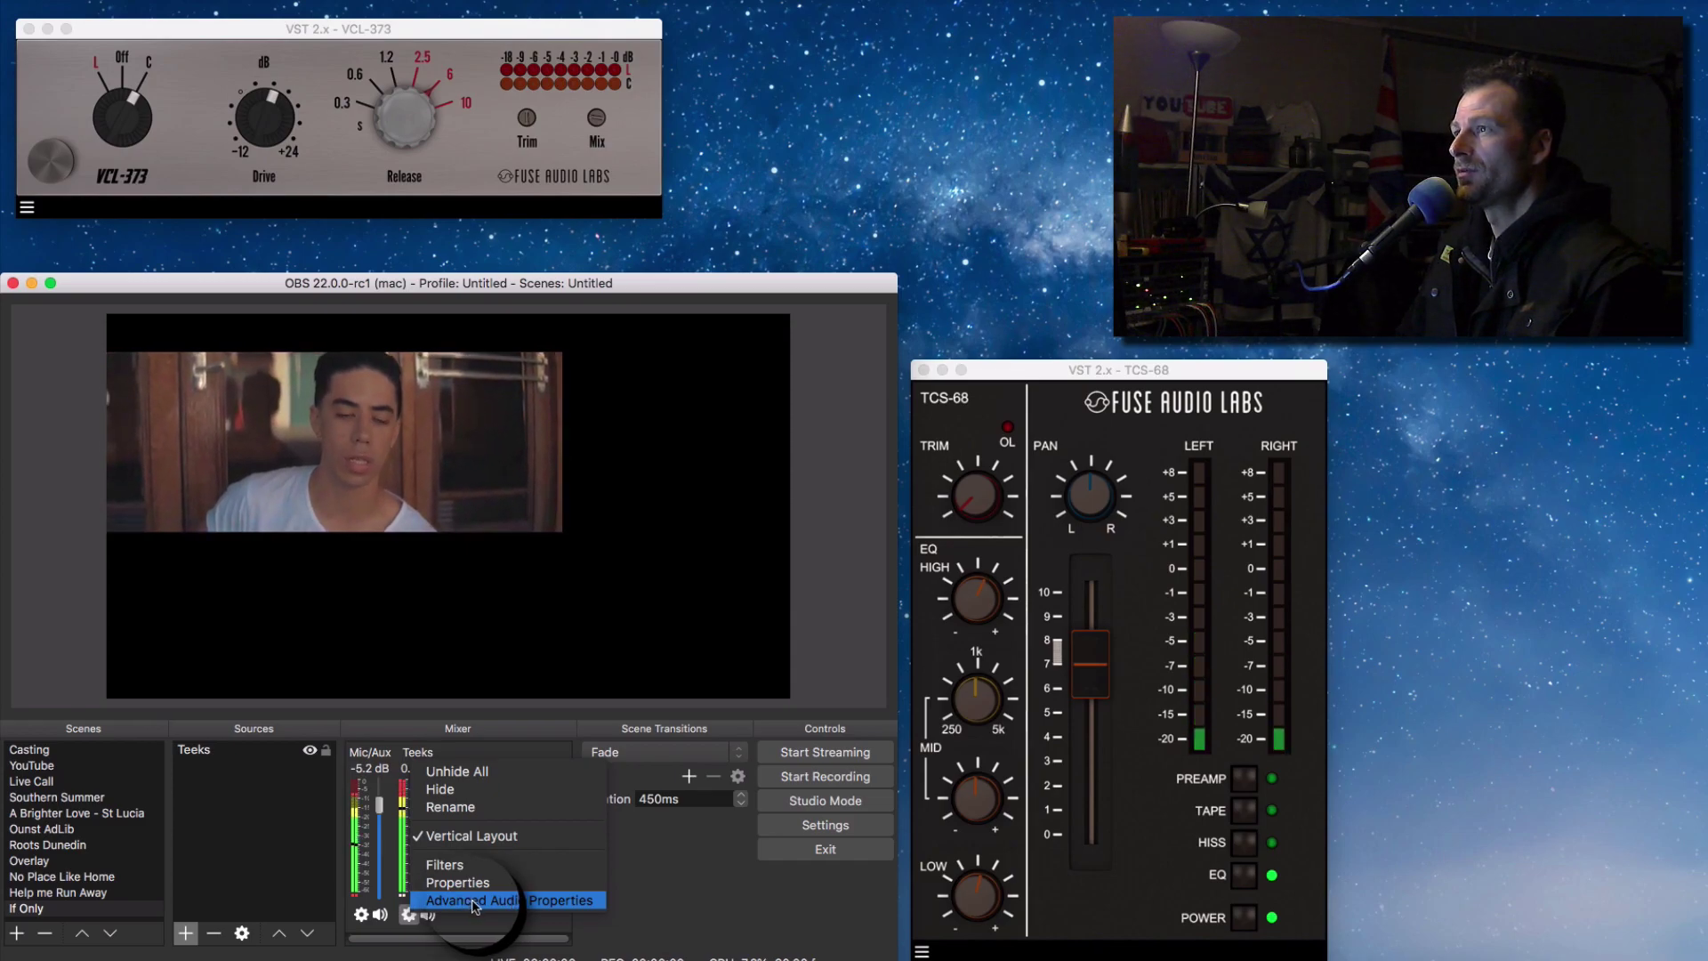
# In Advanced Audio Properties, remove Teeks from tracks 3 and 4 and set Monitor Only (mute output).
pyautogui.click(474, 901)
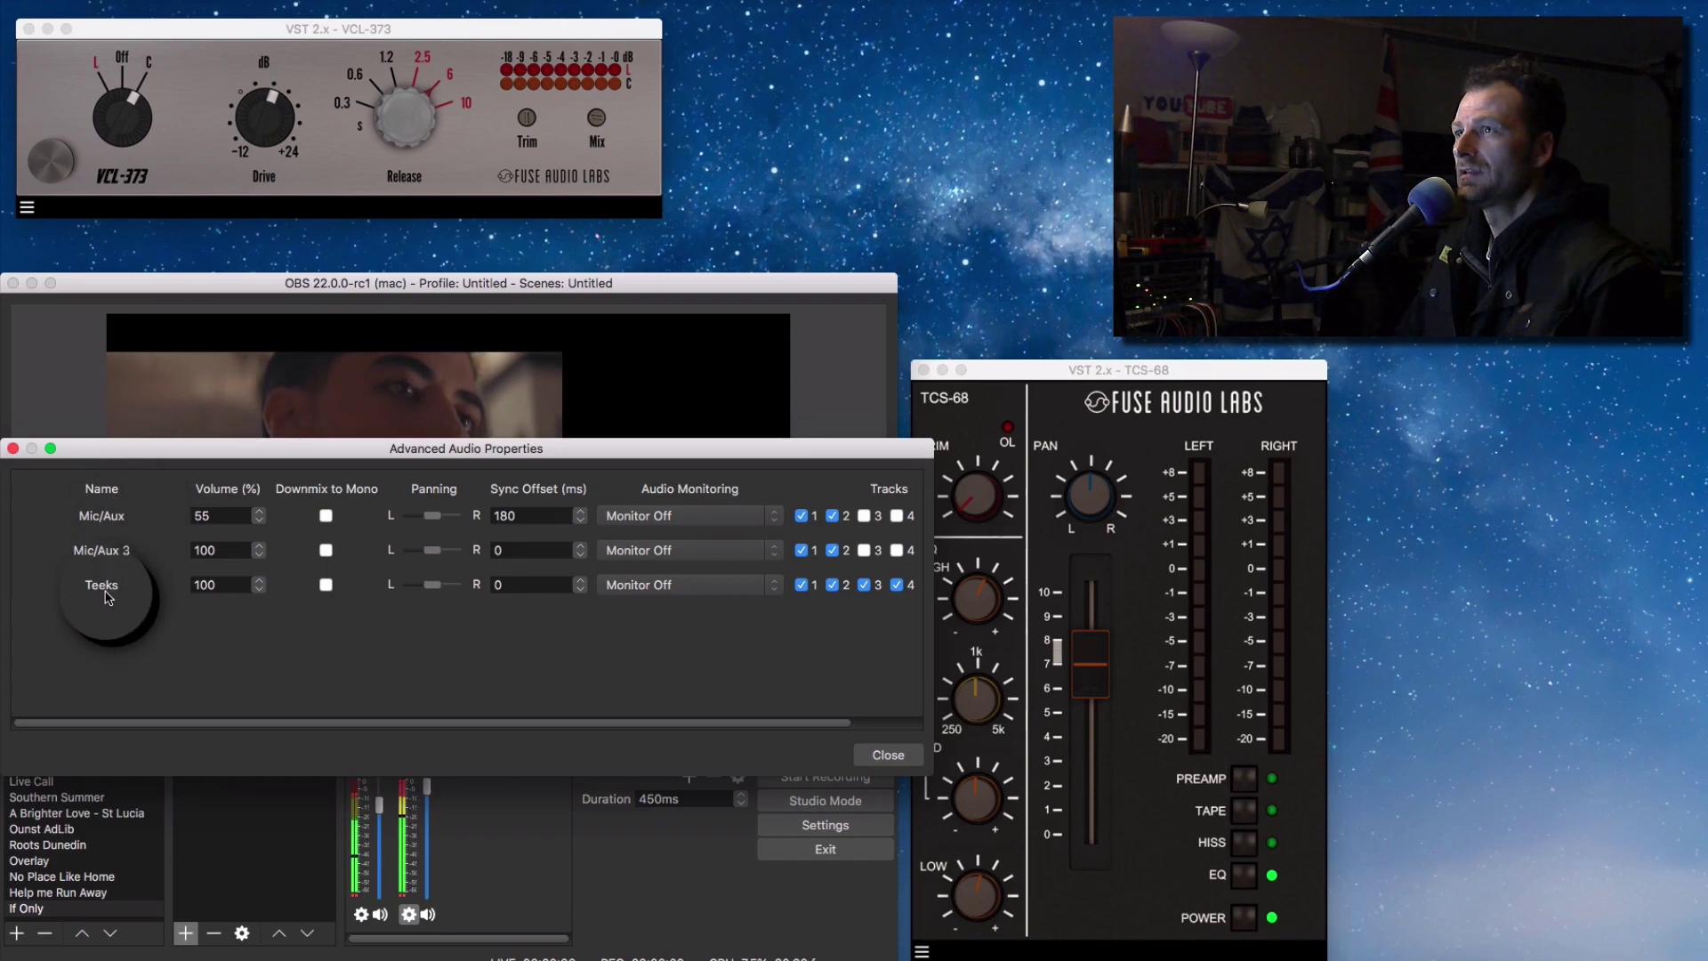
pyautogui.click(864, 585)
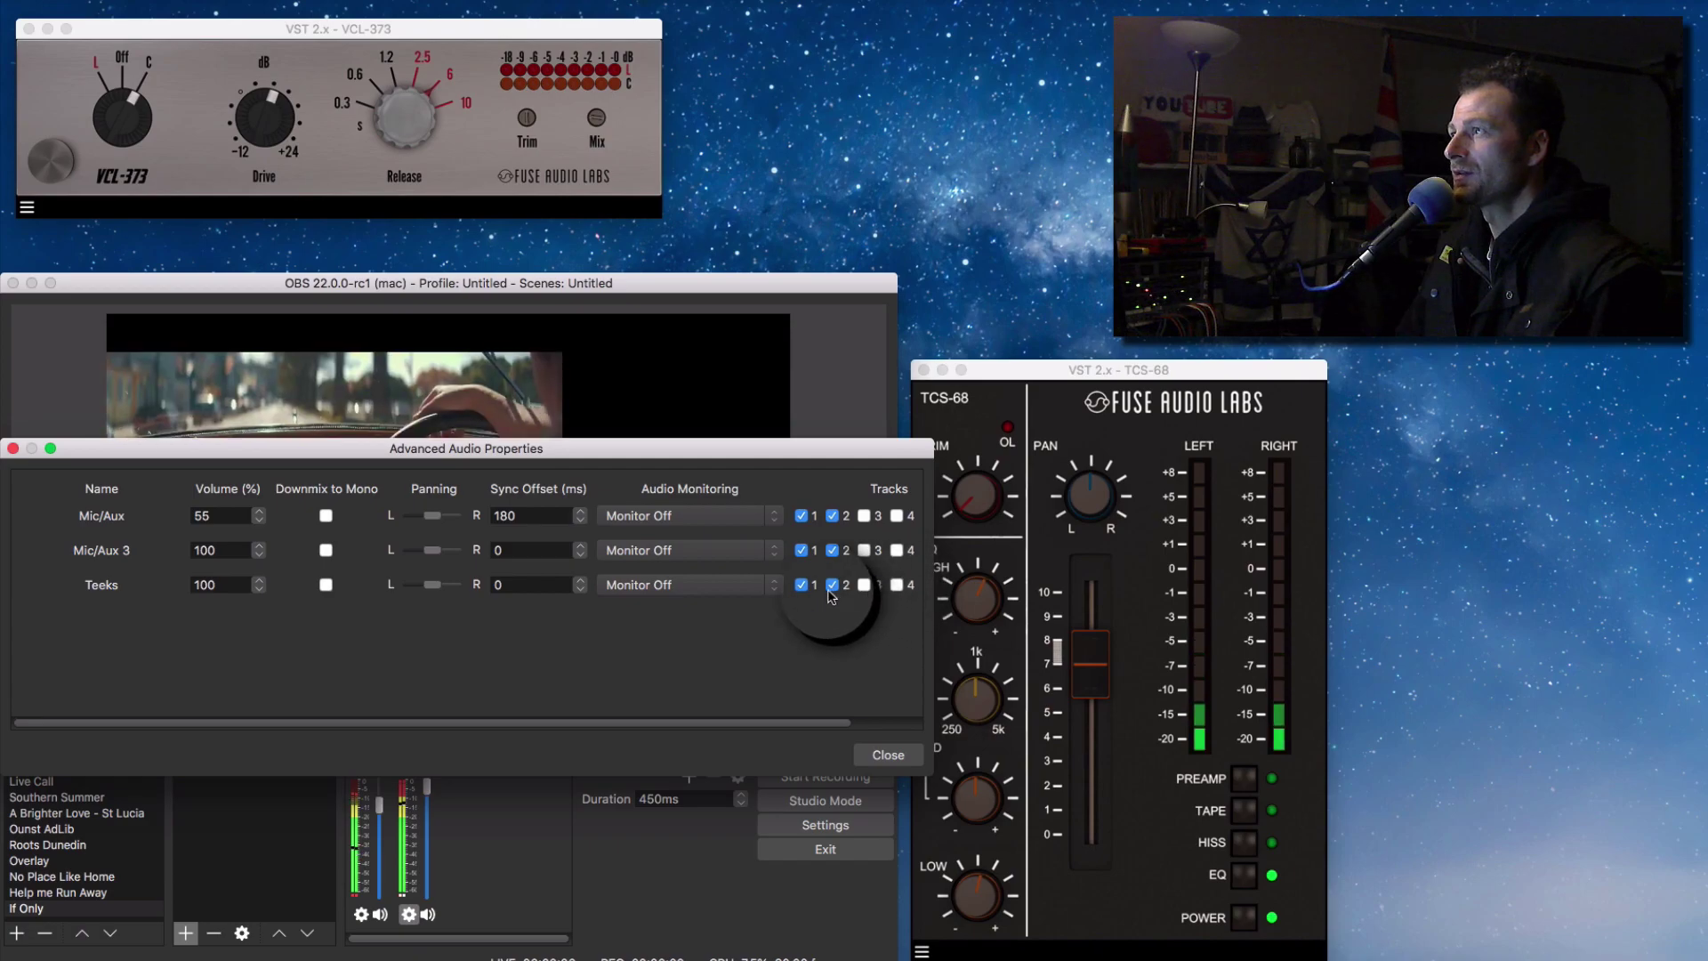
pyautogui.click(702, 584)
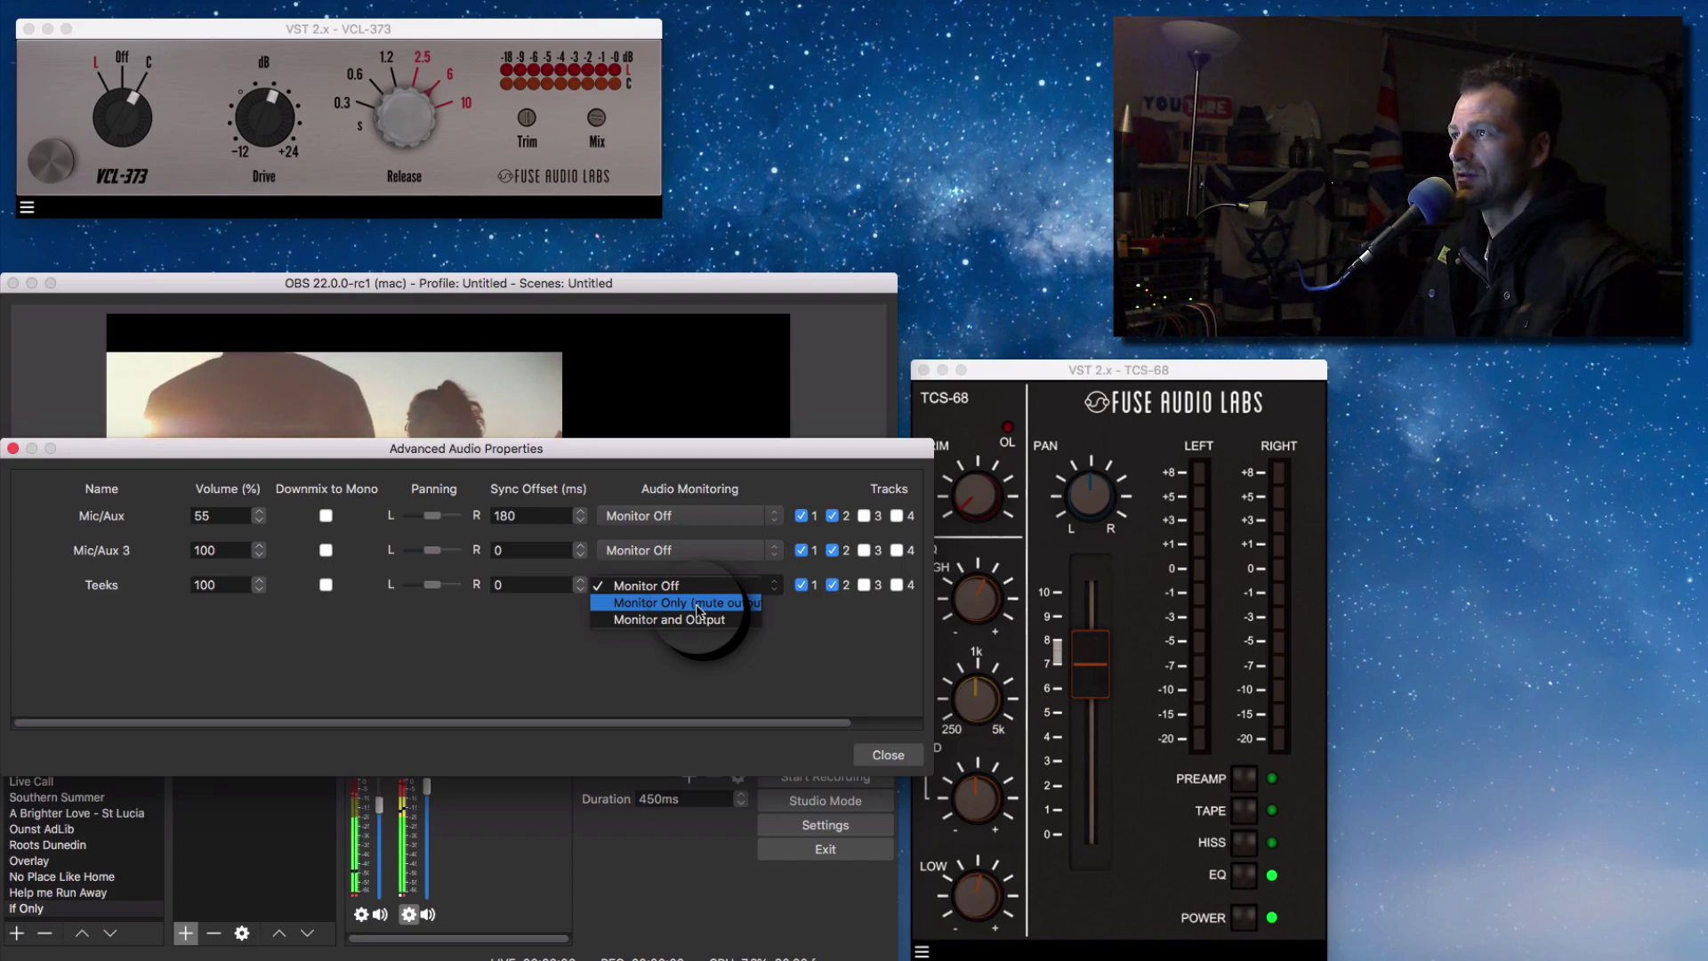
pyautogui.click(687, 602)
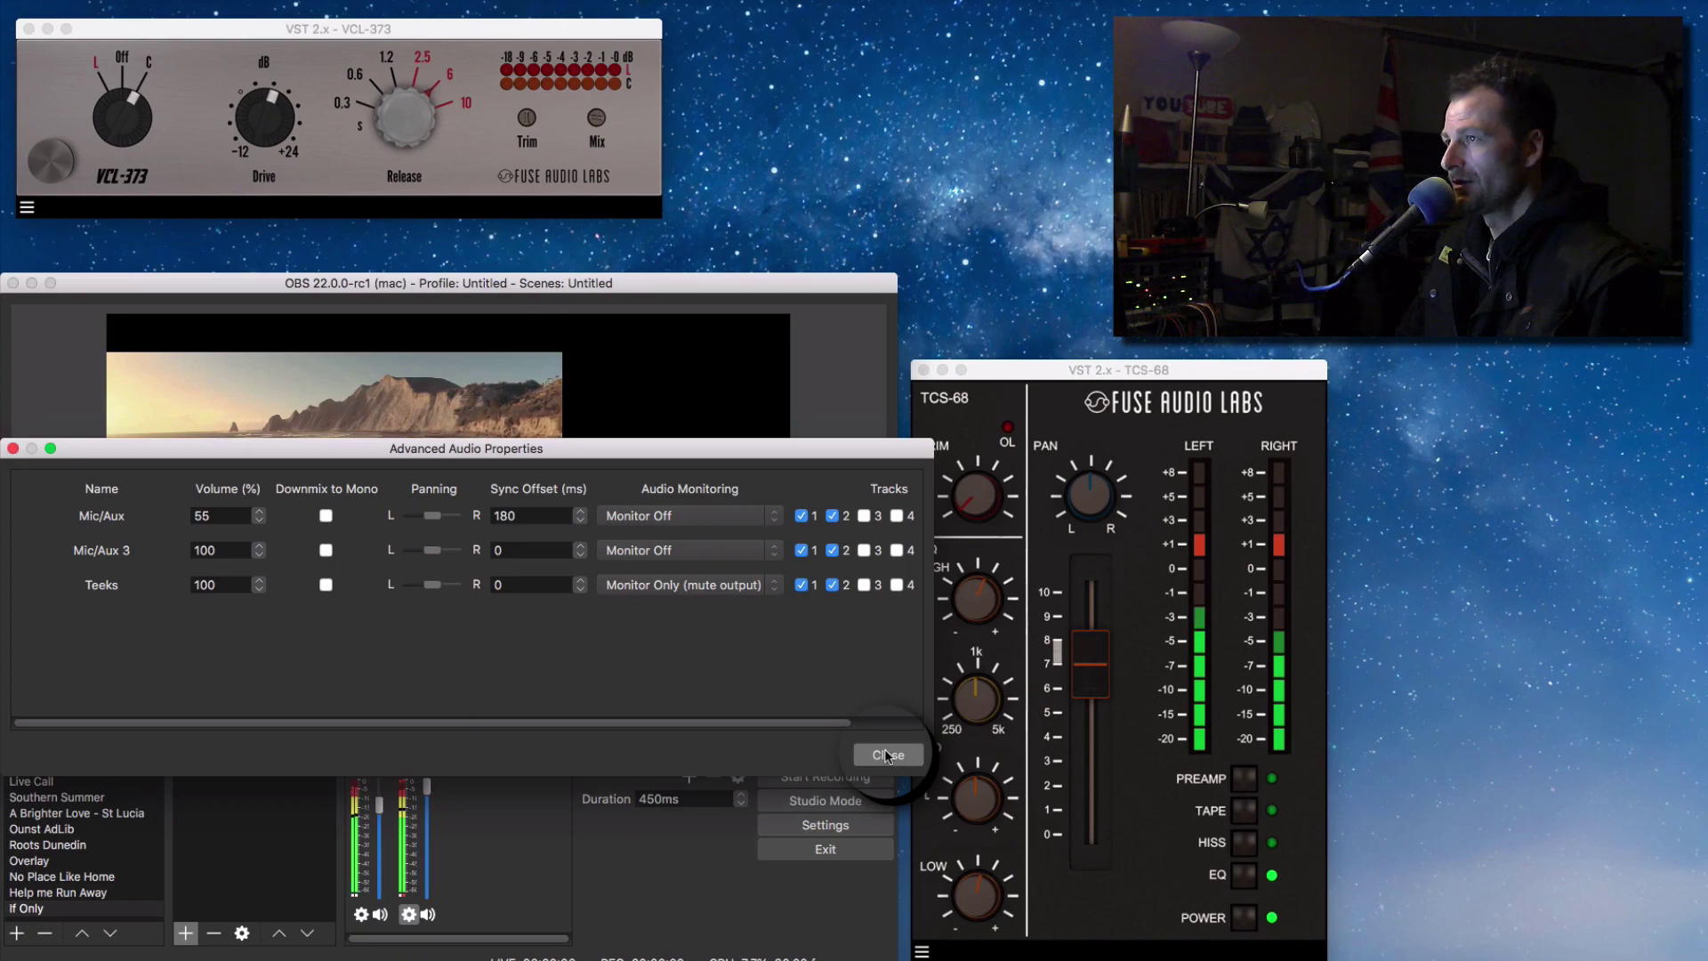
pyautogui.click(888, 755)
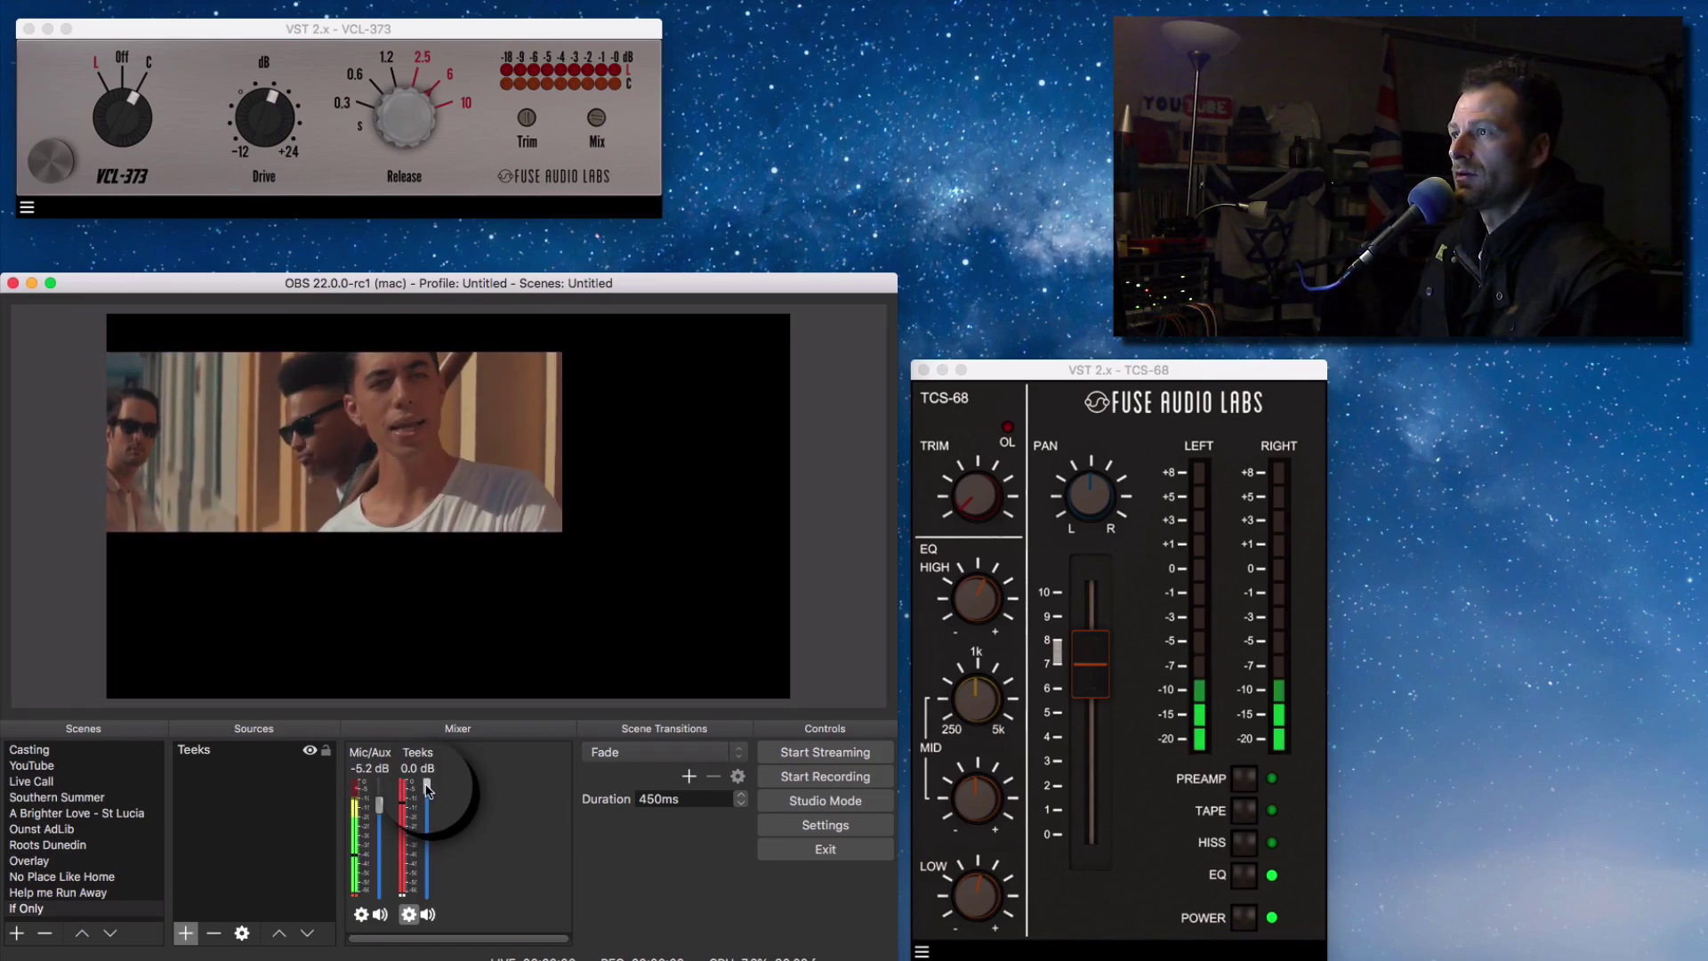
# Lower the Teeks Mixer fader to -7.2 dB.
pyautogui.moveTo(427, 786); pyautogui.dragTo(429, 807)
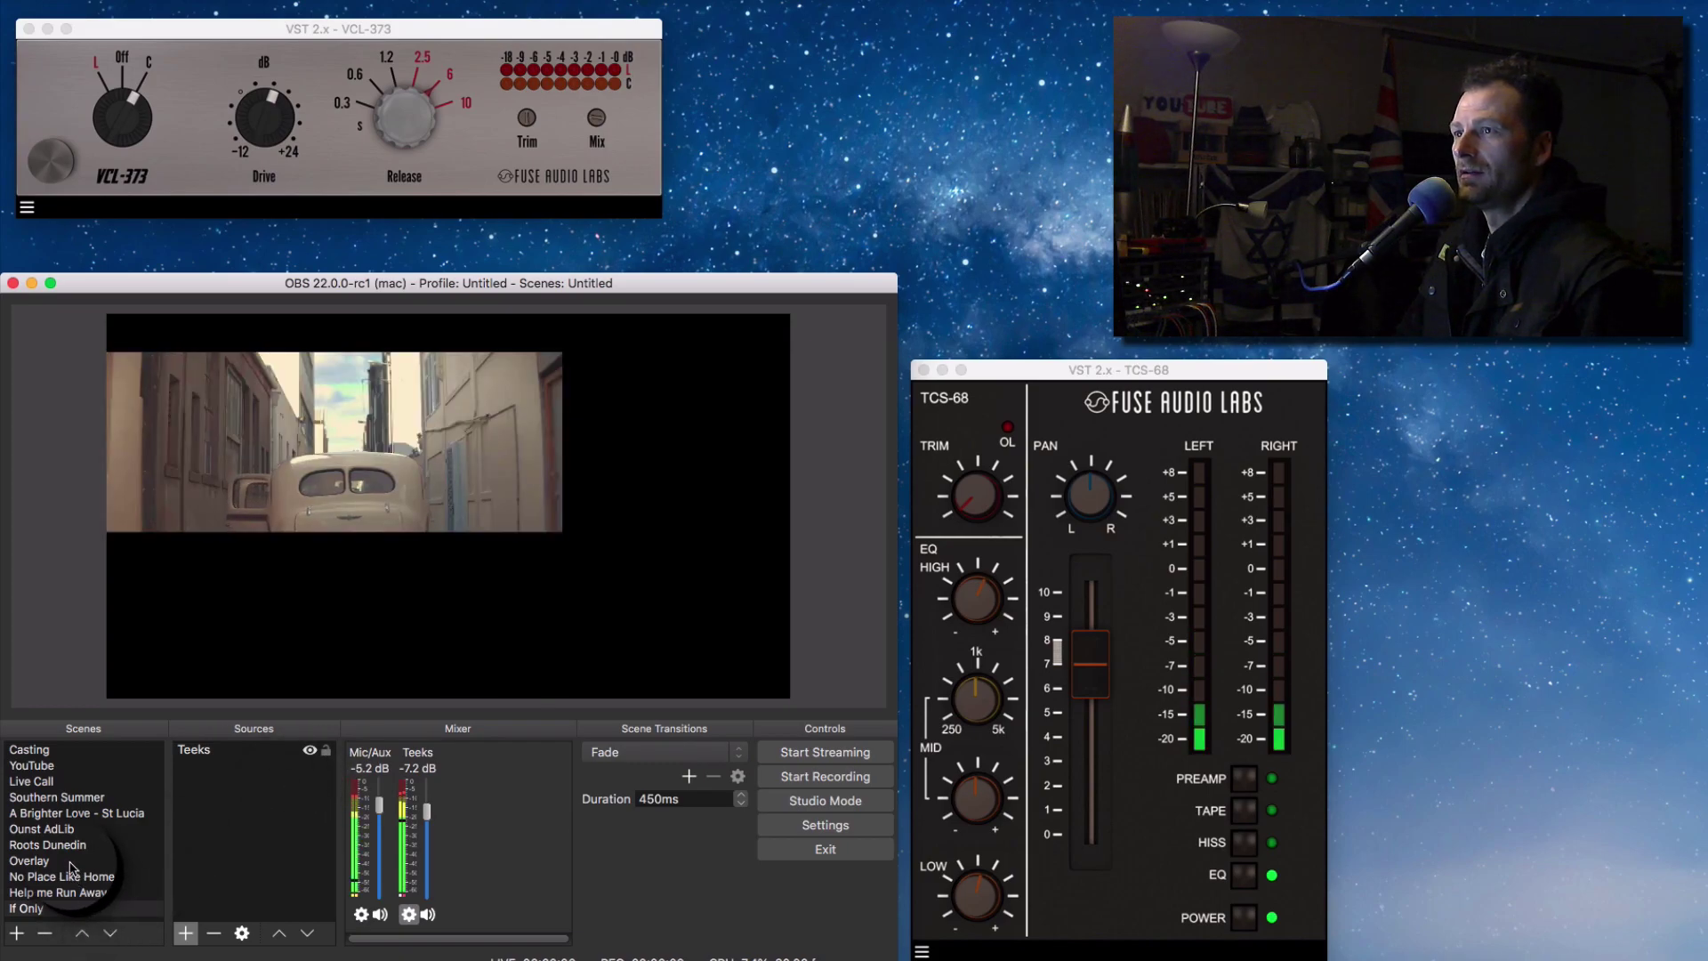
pyautogui.click(61, 892)
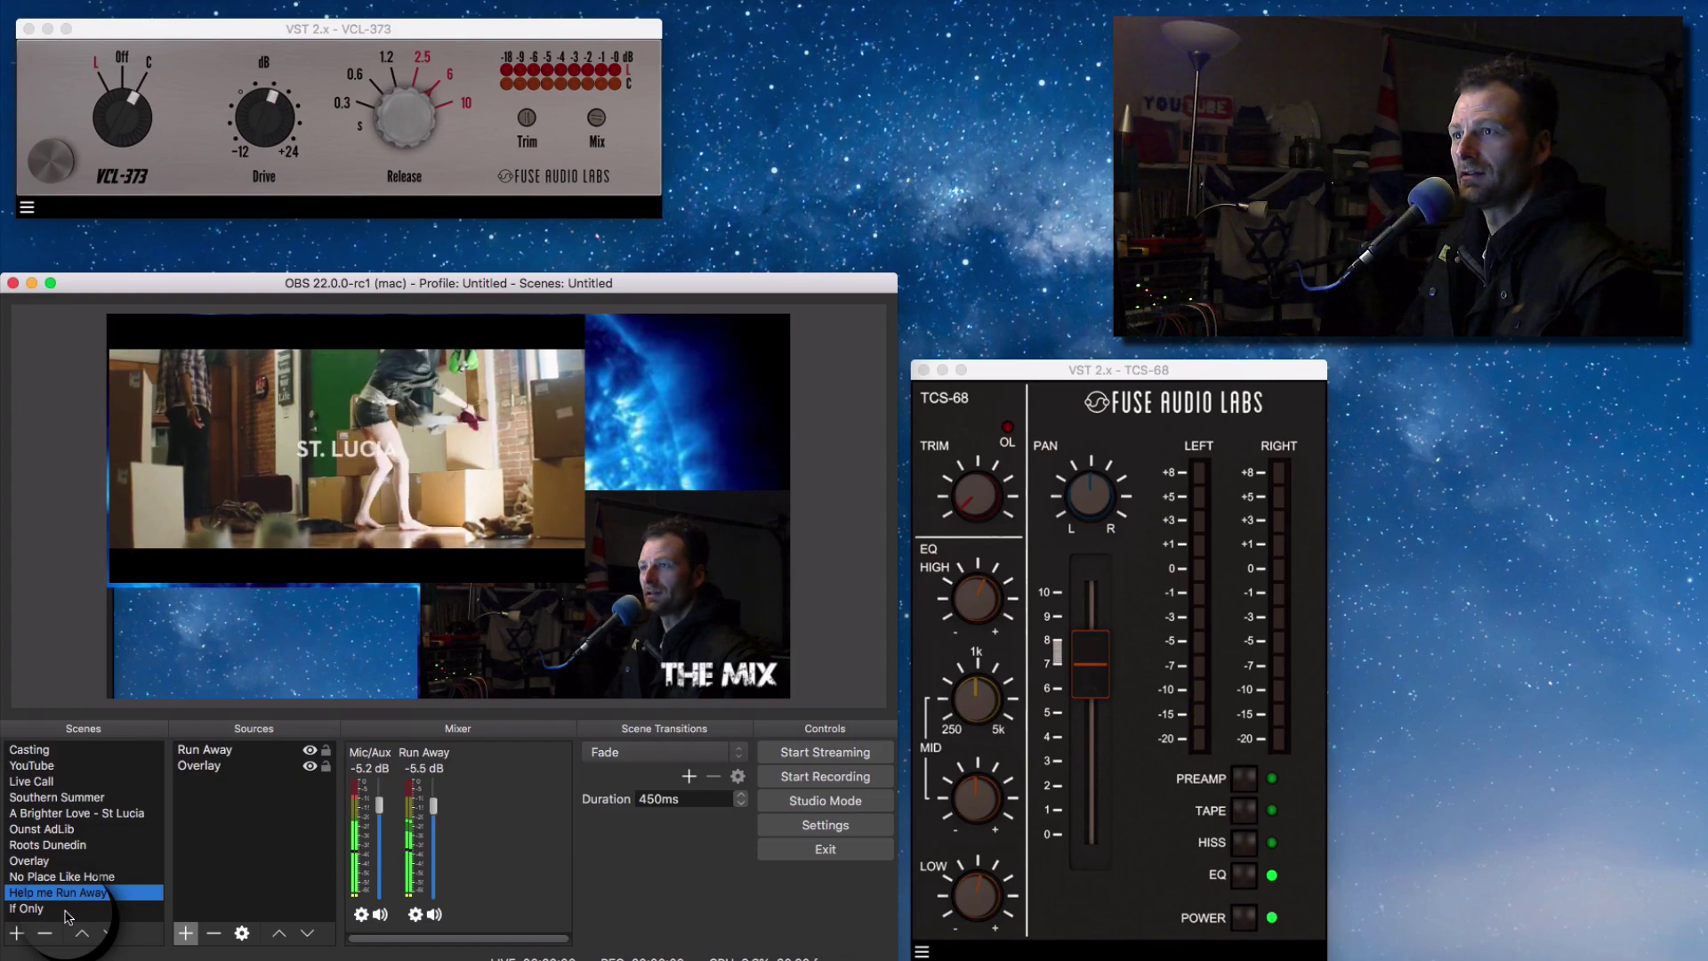
pyautogui.click(64, 911)
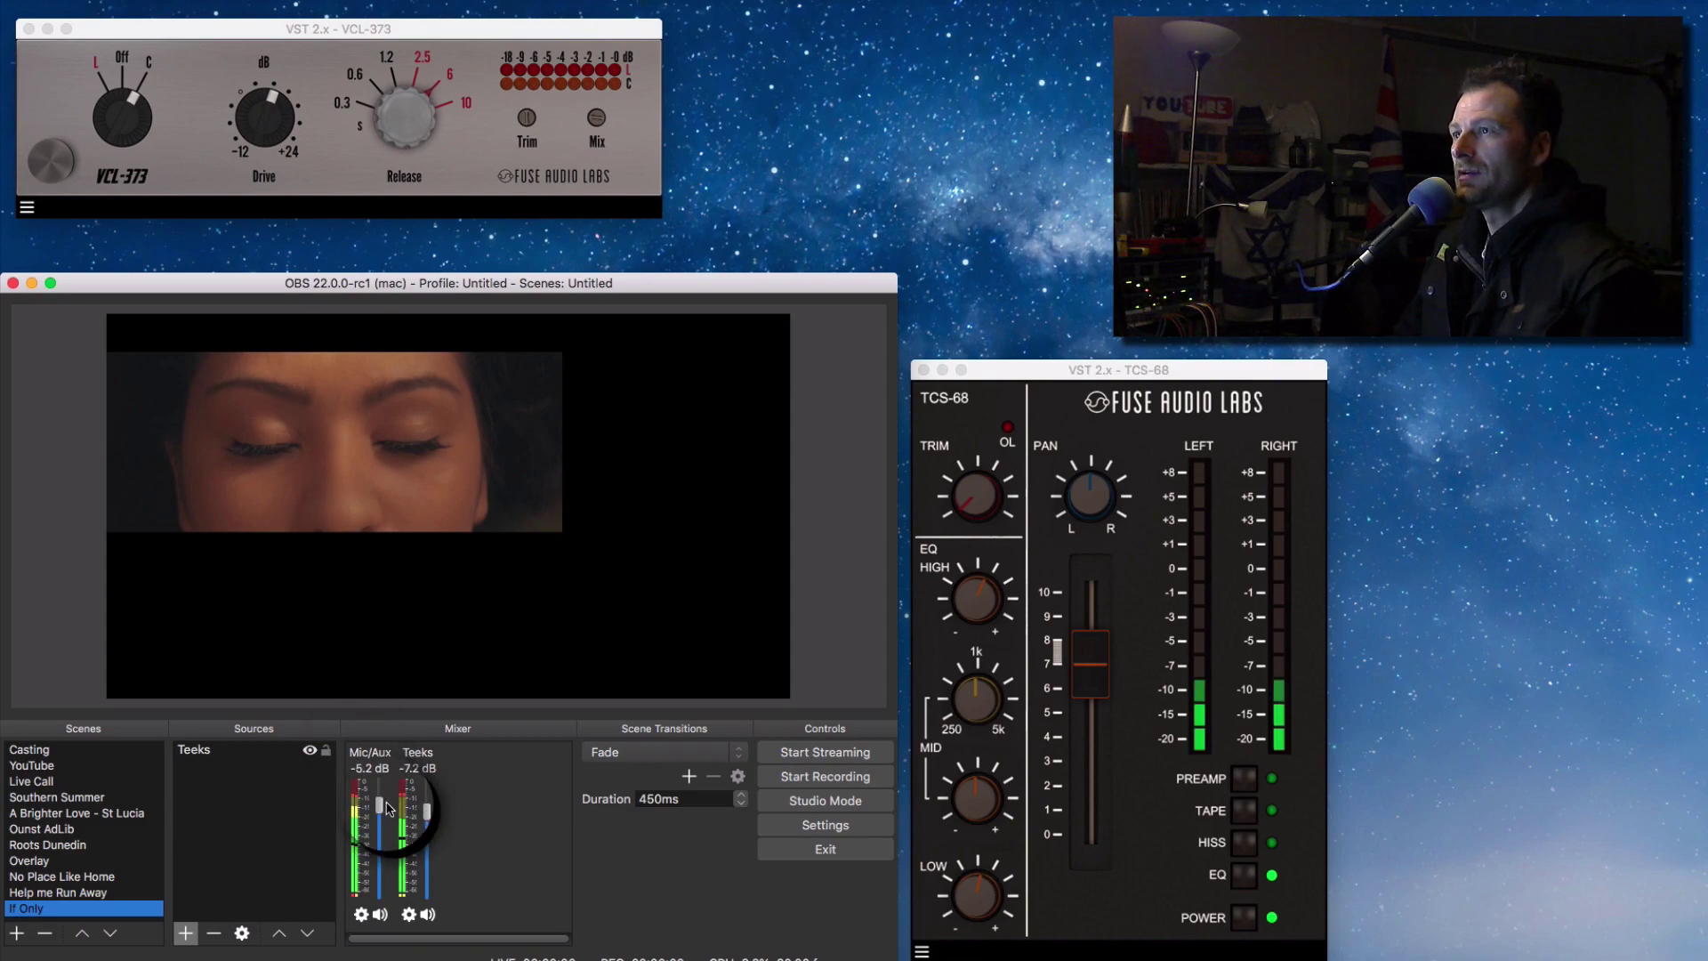
# Add a Scene source from the existing 'Overlay' scene, layered above Teeks.
pyautogui.click(189, 937)
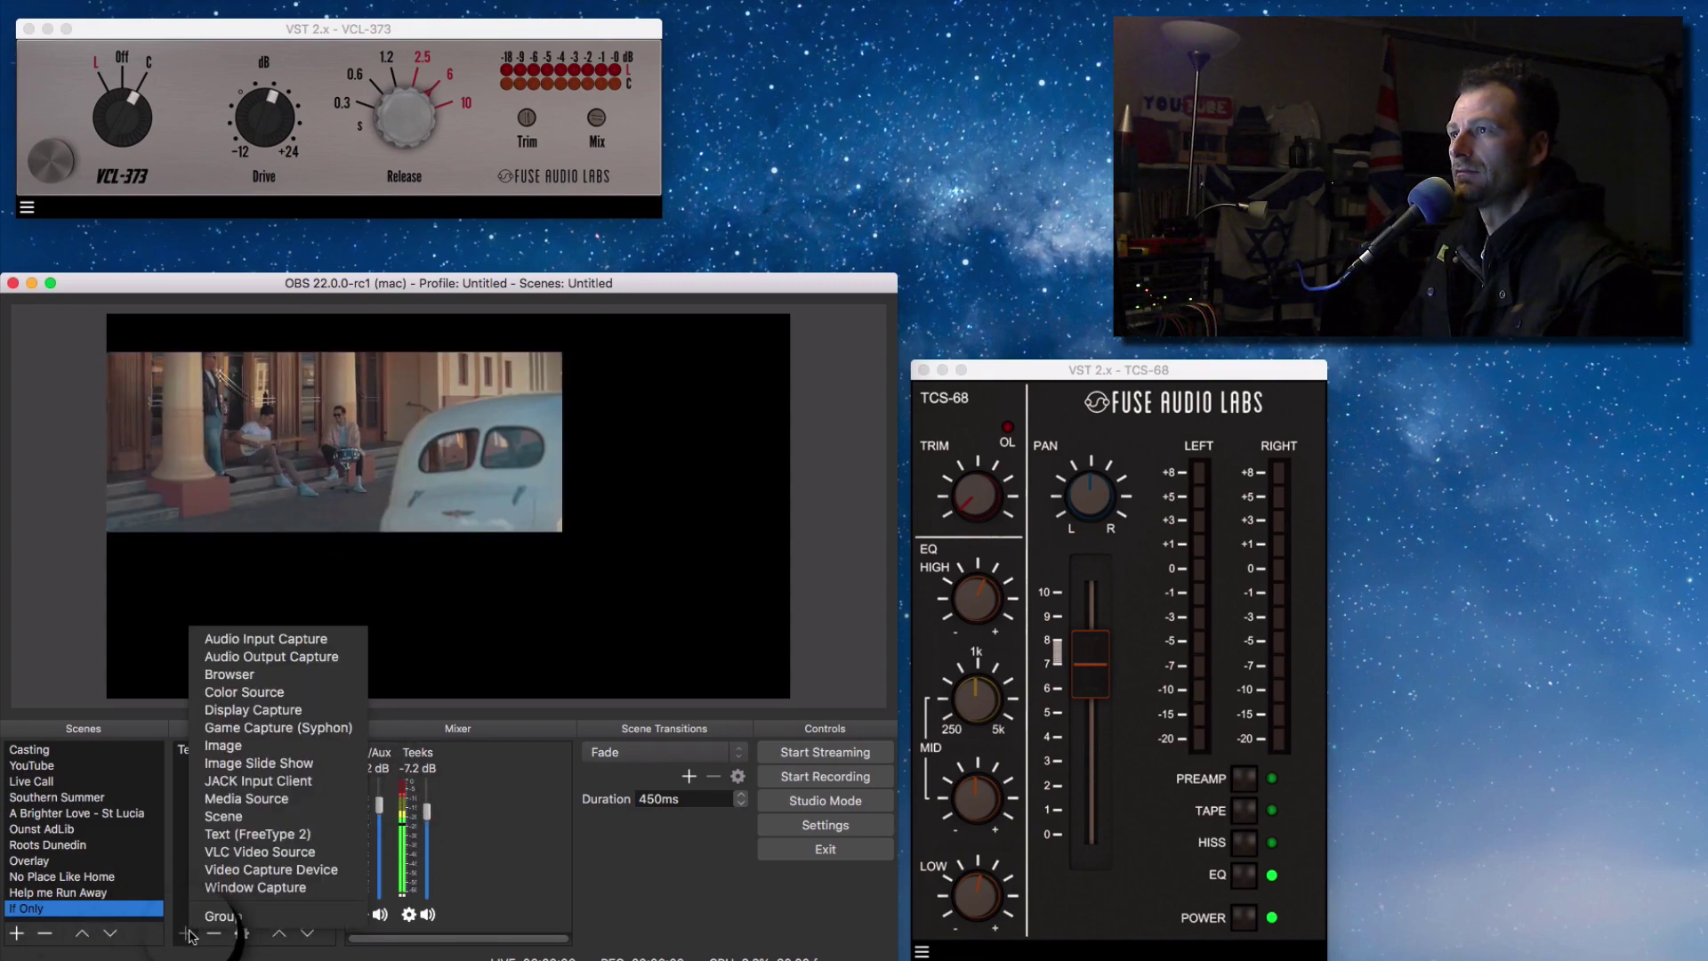
pyautogui.click(259, 818)
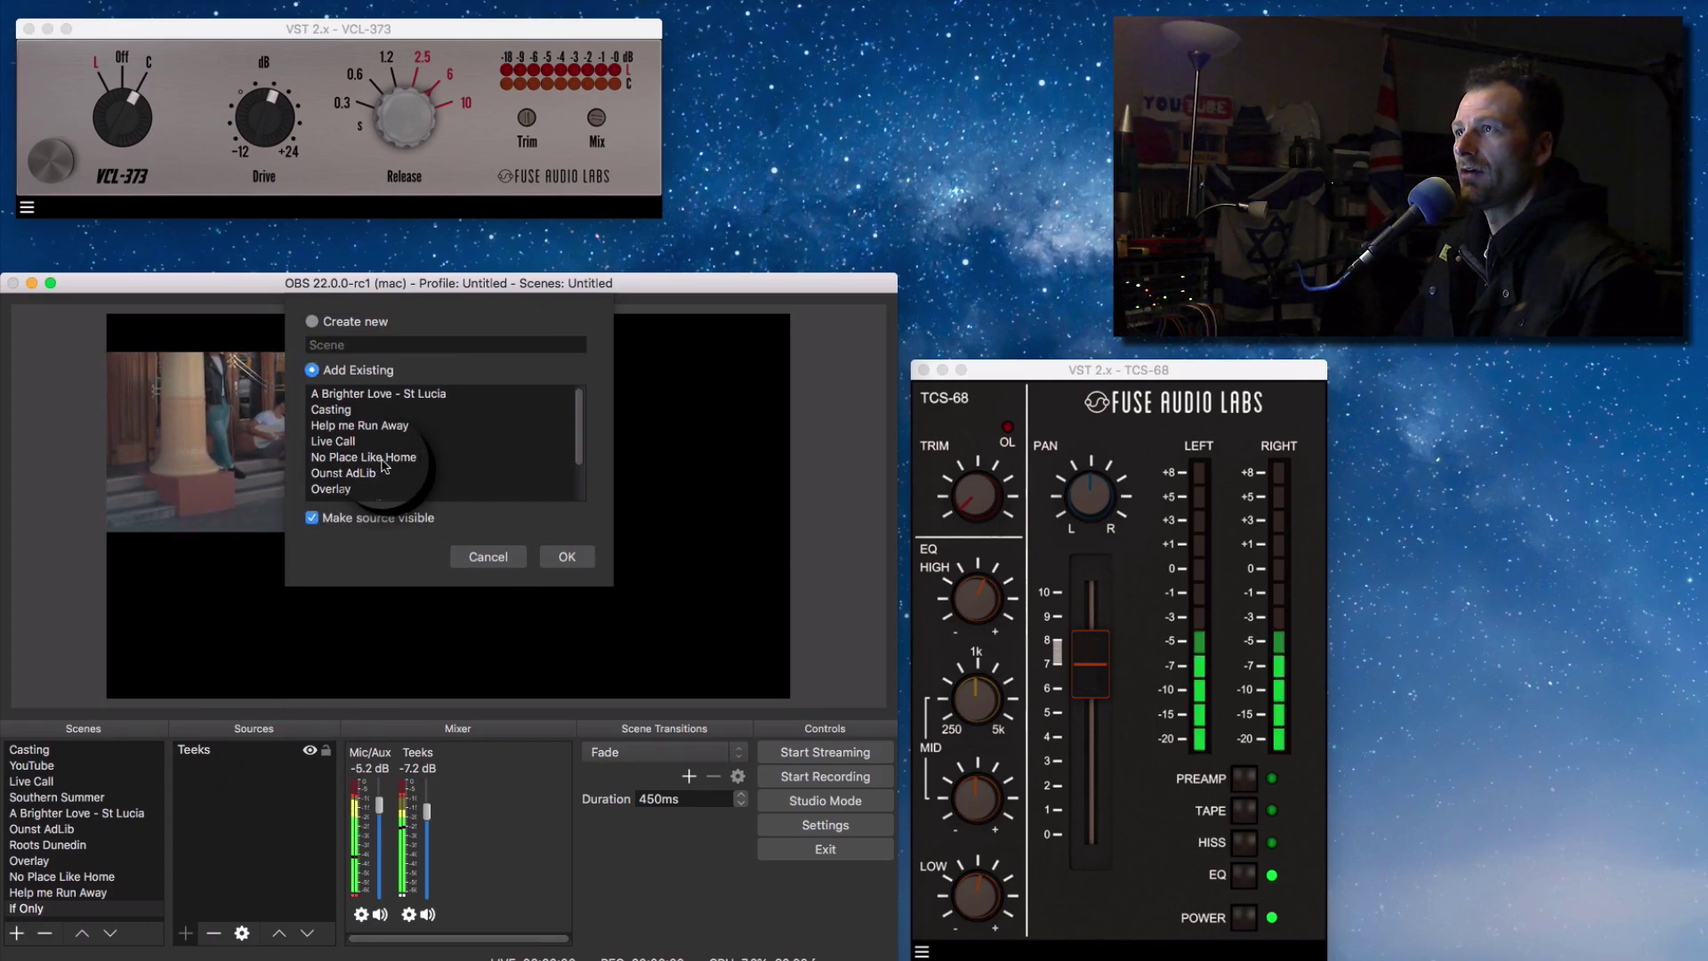
pyautogui.scroll(-3, 381, 476)
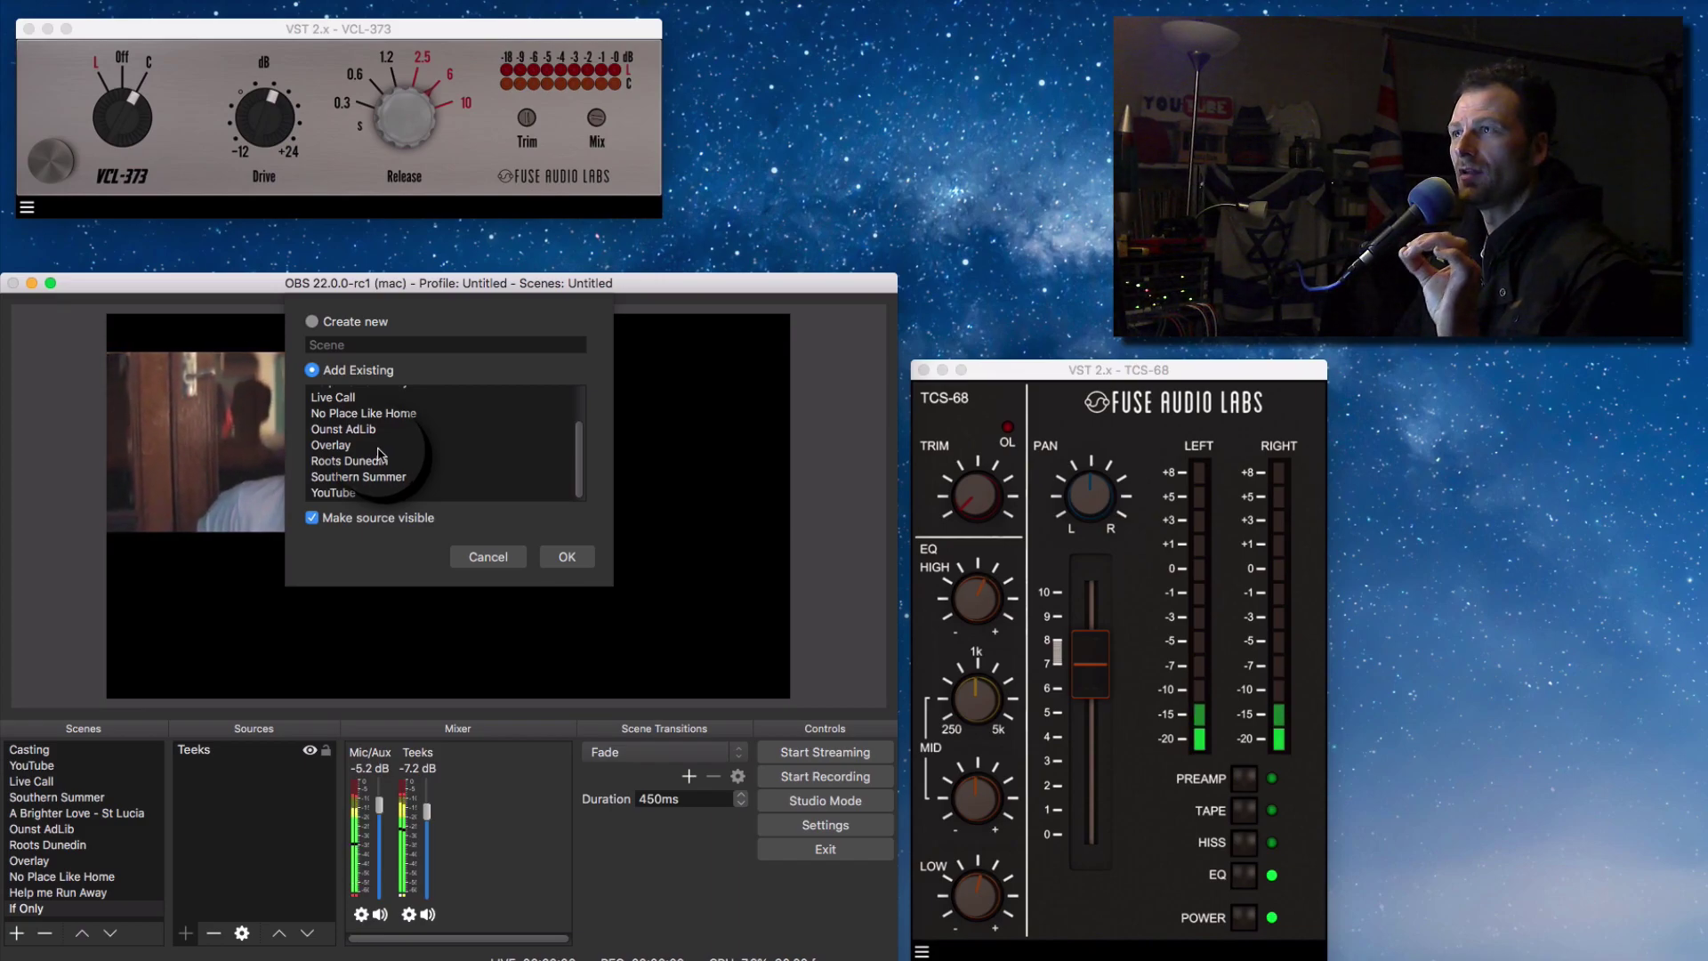
pyautogui.click(379, 447)
pyautogui.click(571, 559)
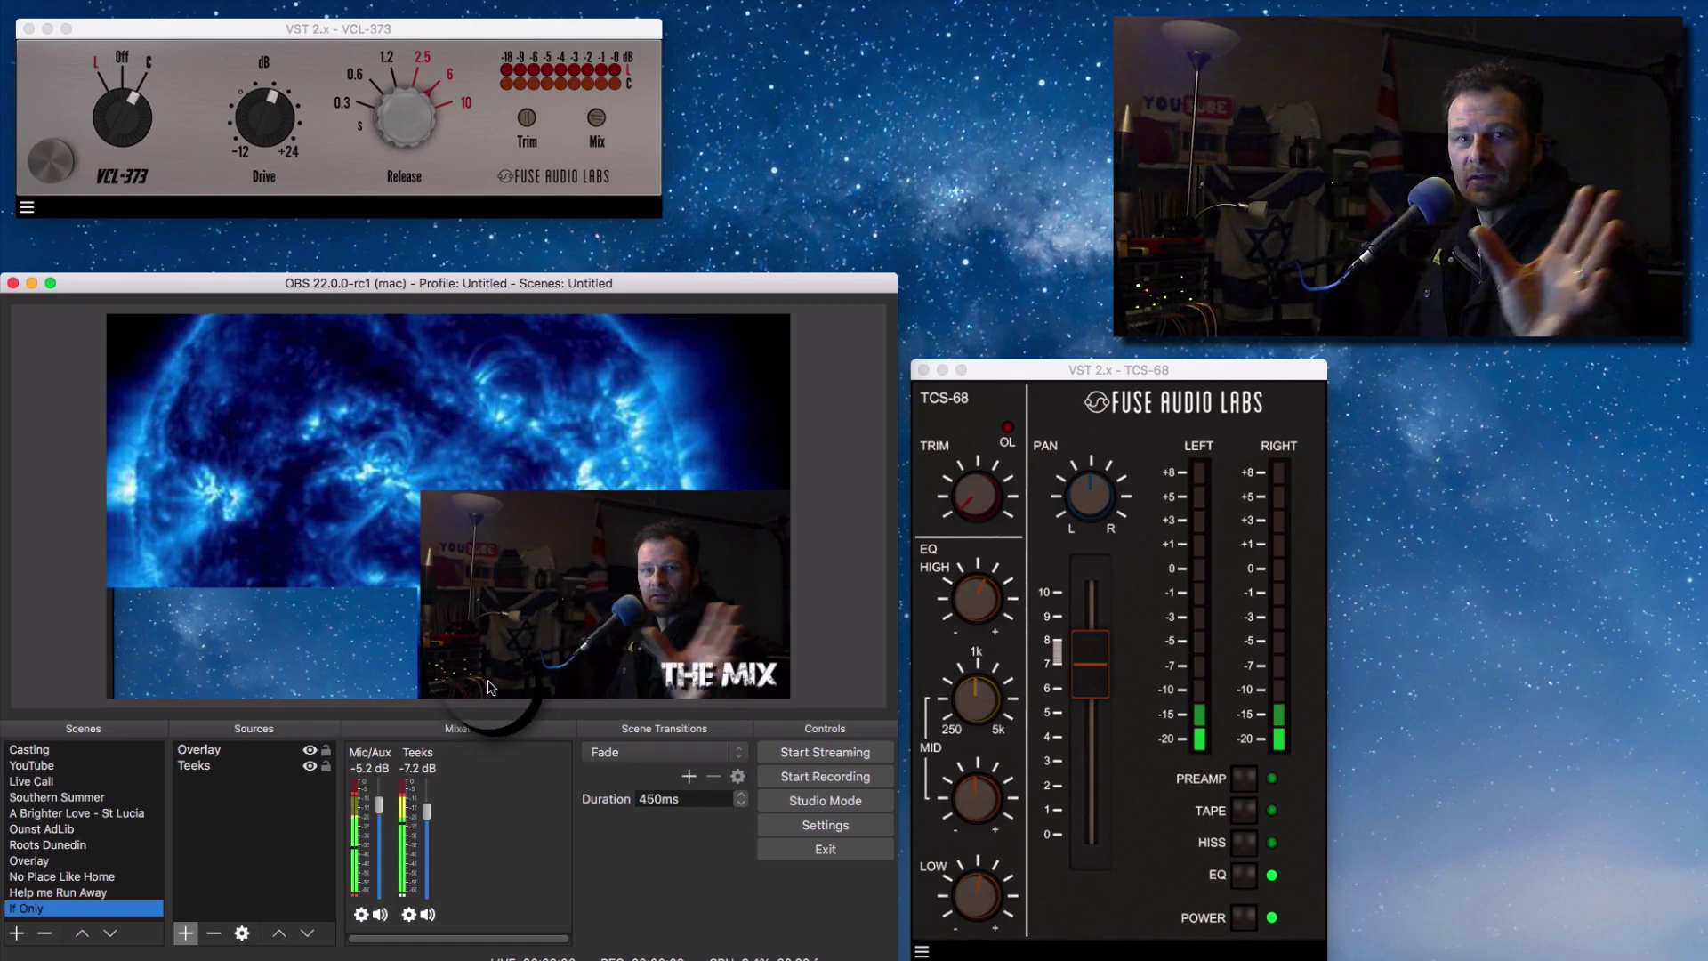
# Move Teeks above Overlay in the If Only Sources list.
pyautogui.click(242, 768)
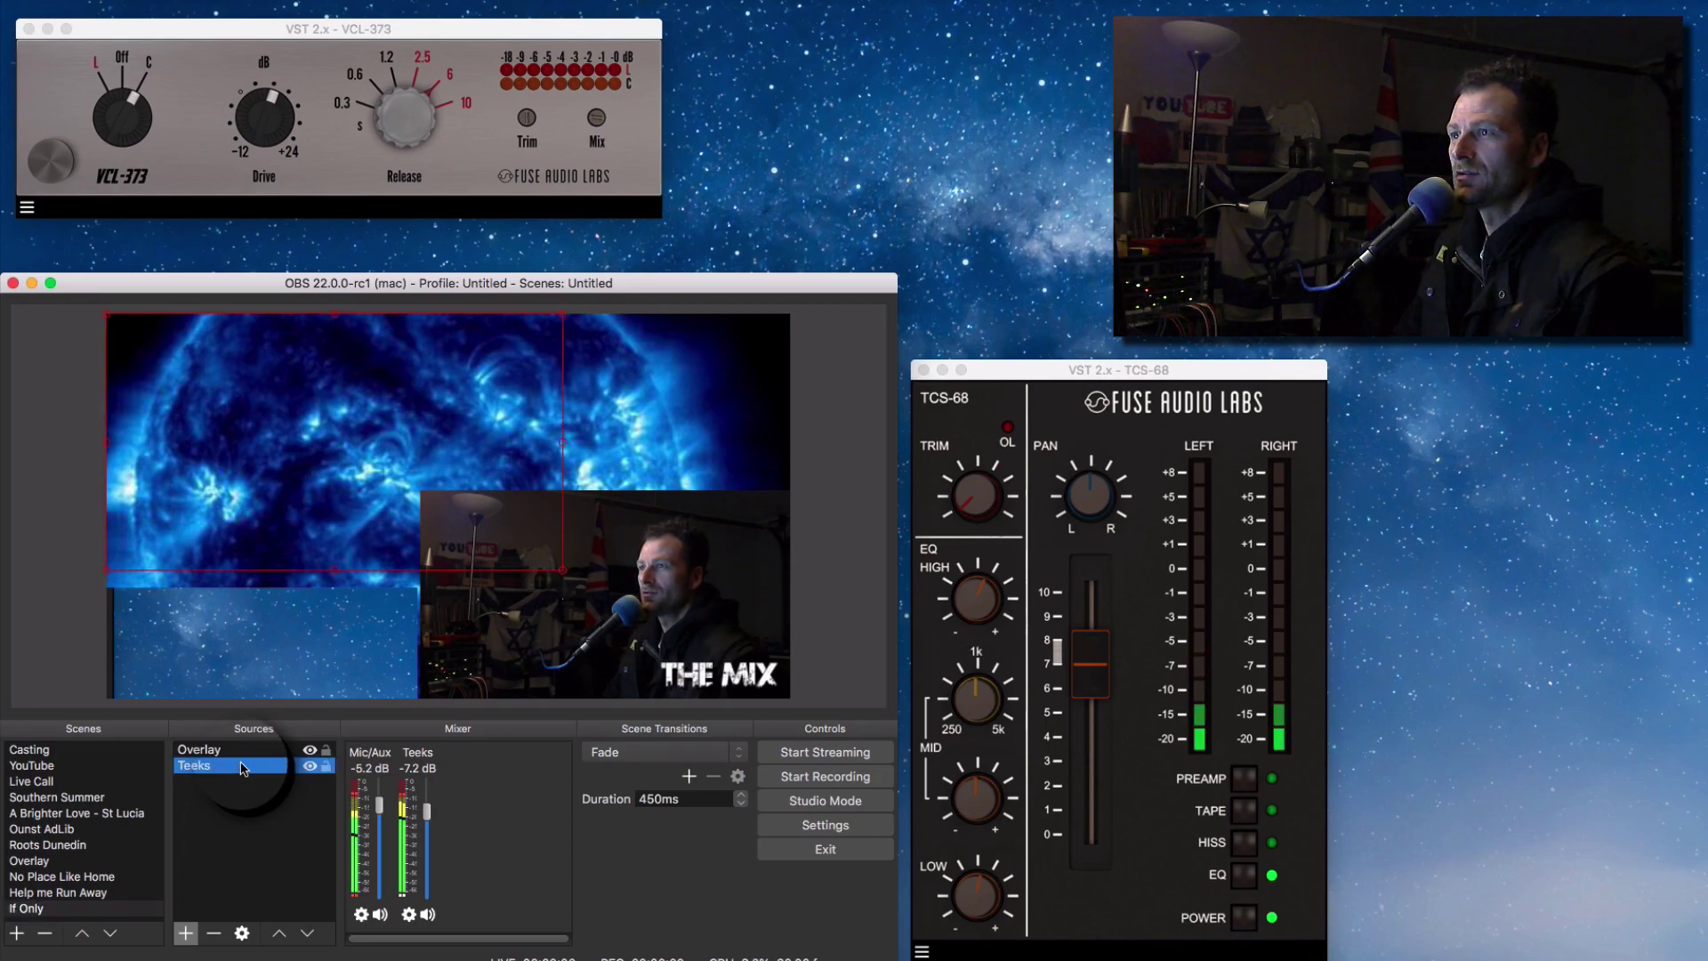
pyautogui.moveTo(242, 768); pyautogui.dragTo(242, 750)
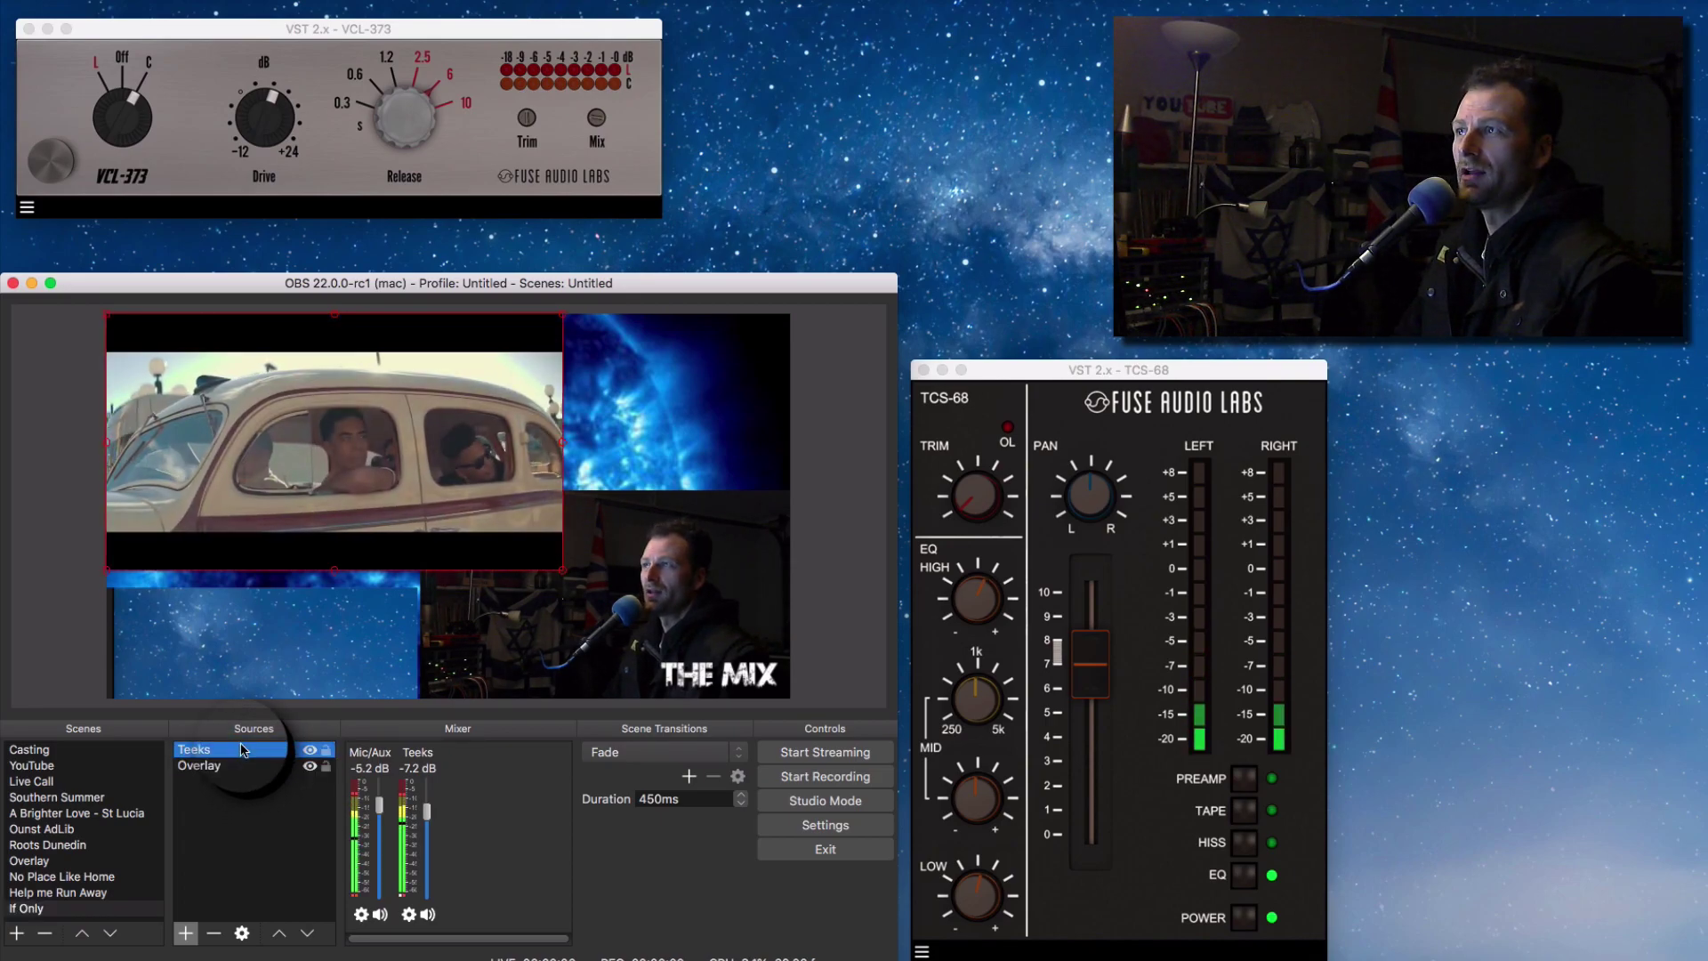